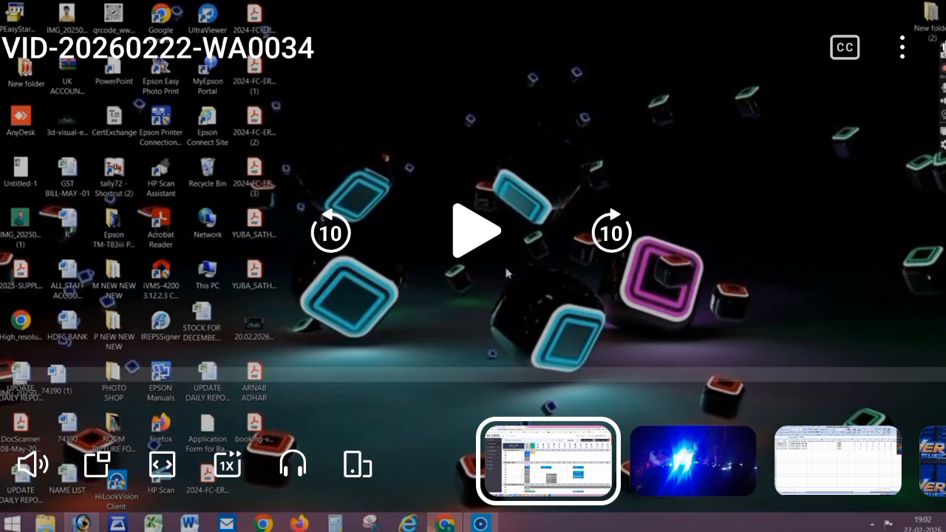
click(477, 231)
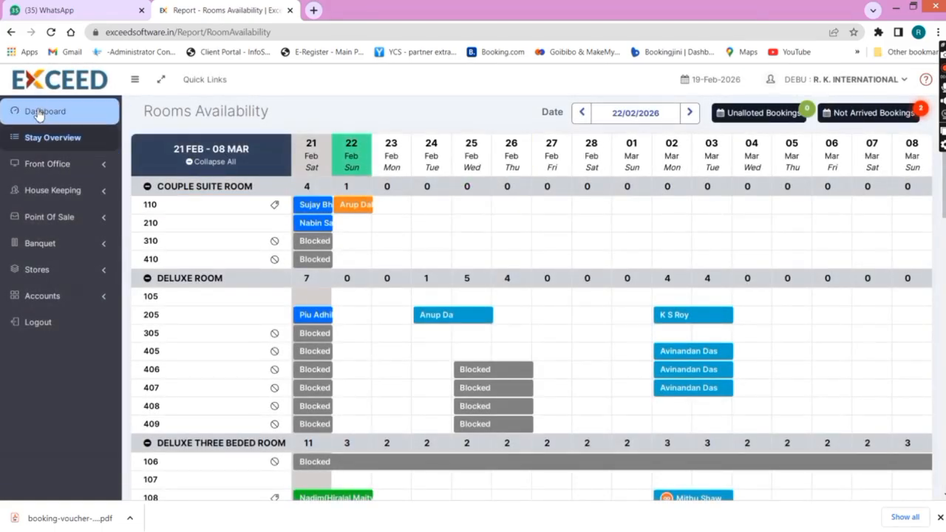
Step: Go to the Dashboard and open a new reservation form under Front Office
click(41, 119)
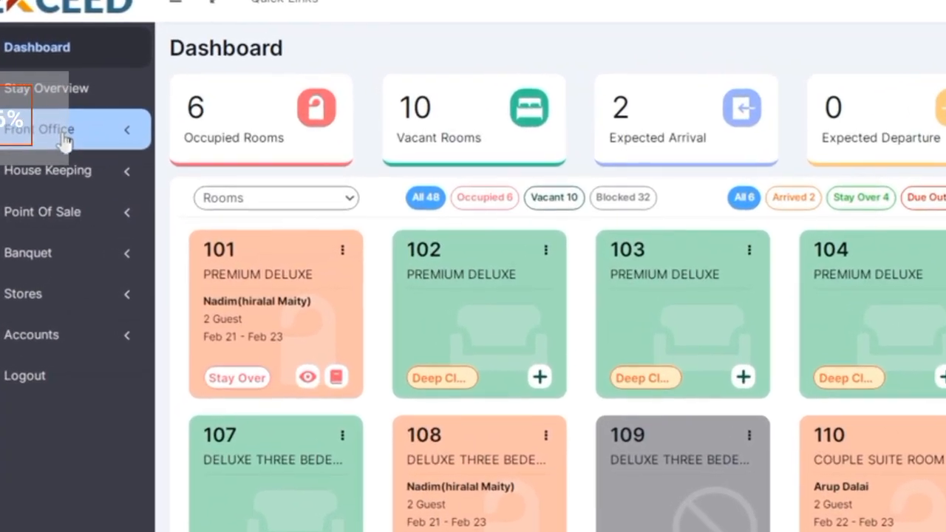
click(65, 139)
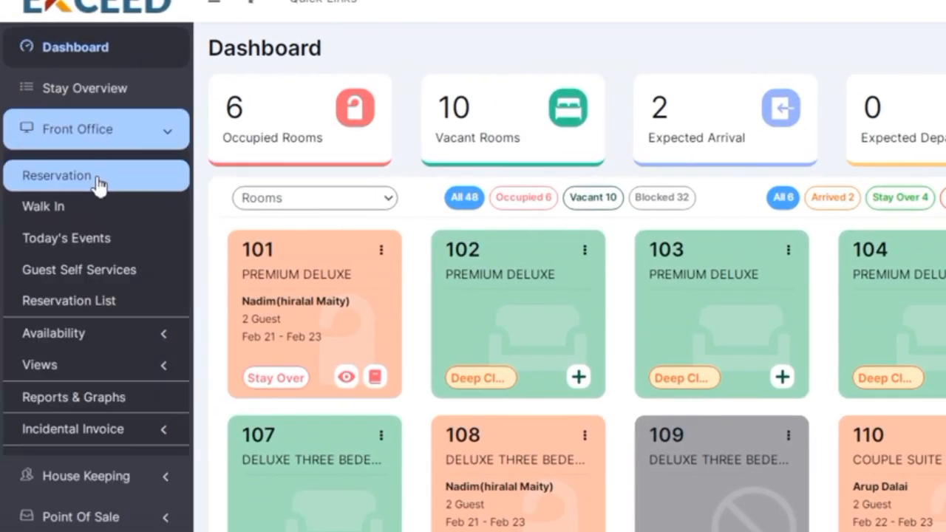
click(98, 183)
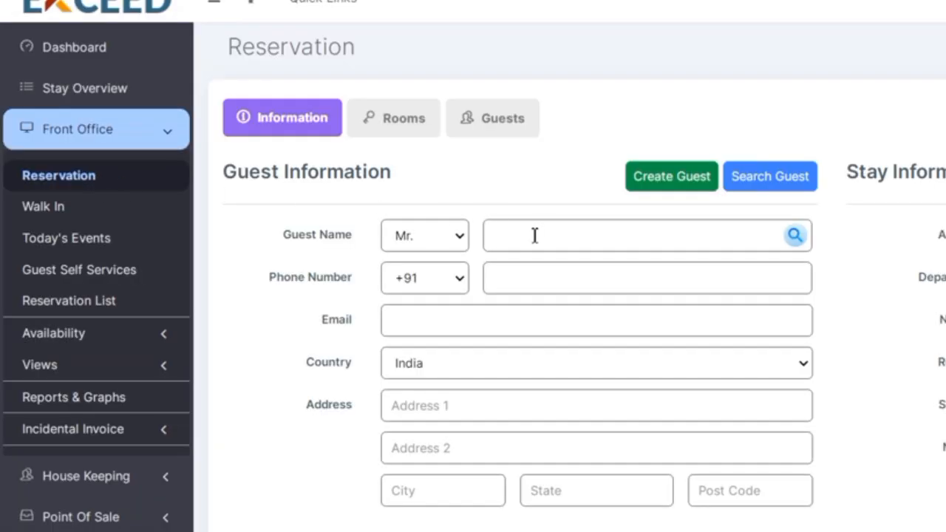
Step: Enter the guest's full name and phone number in the reservation's guest information
click(535, 235)
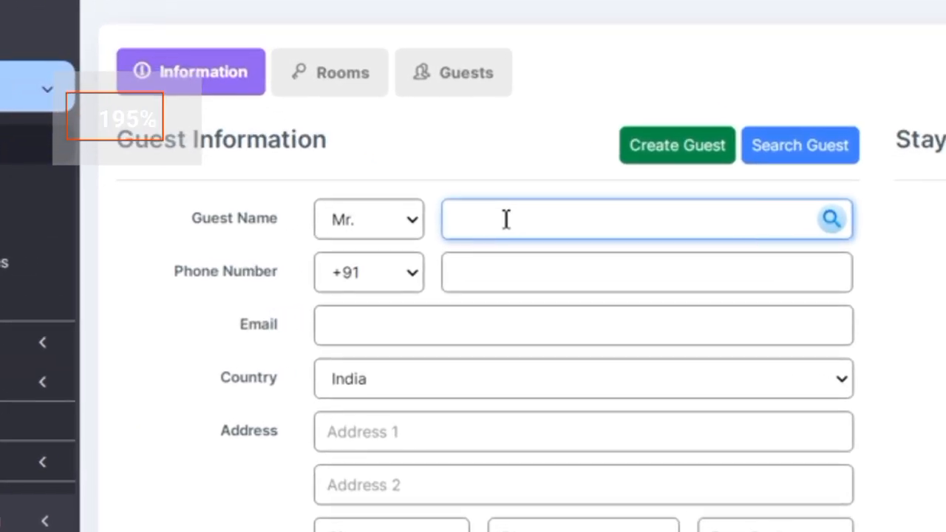
text(s)
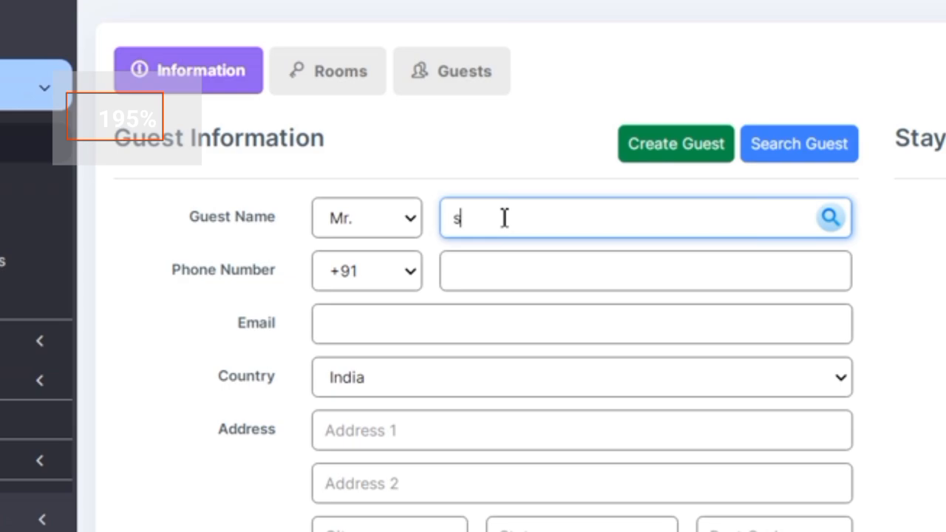
text(ubash)
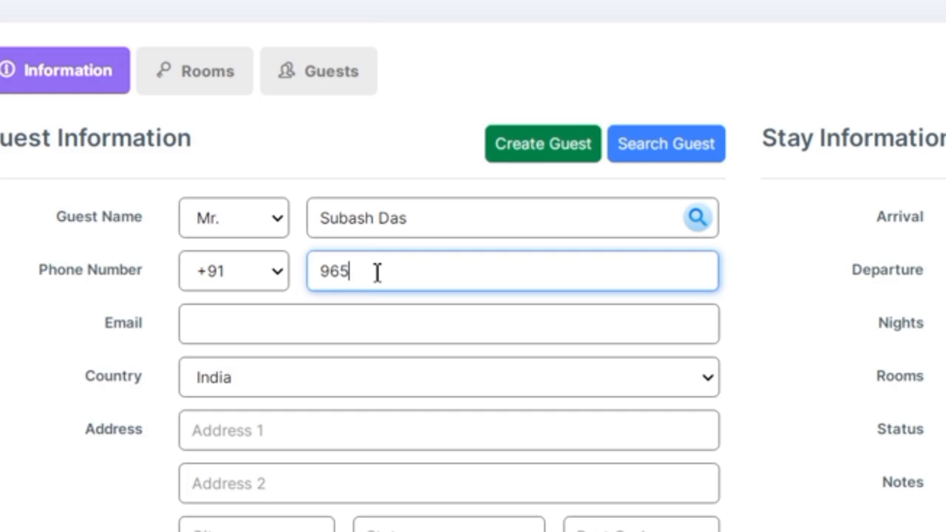
text(48755245)
click(286, 326)
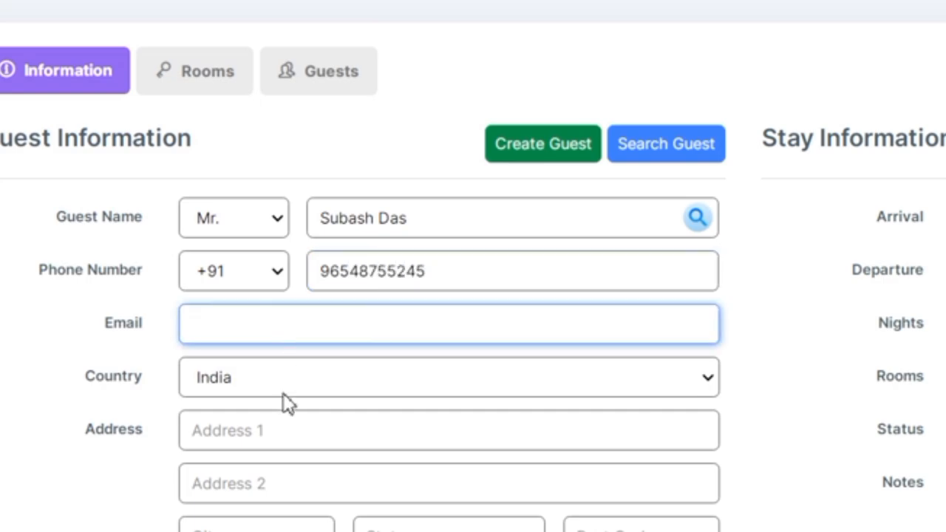
click(275, 434)
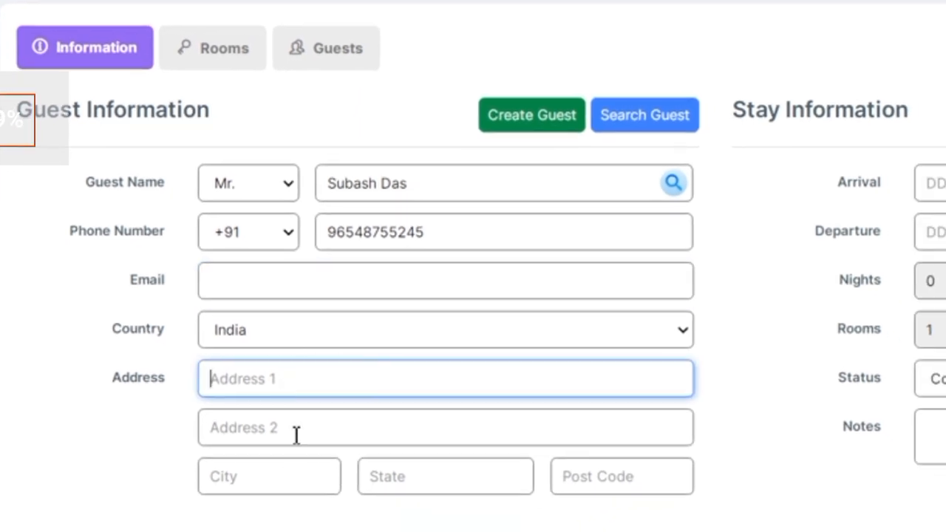
click(296, 436)
click(296, 477)
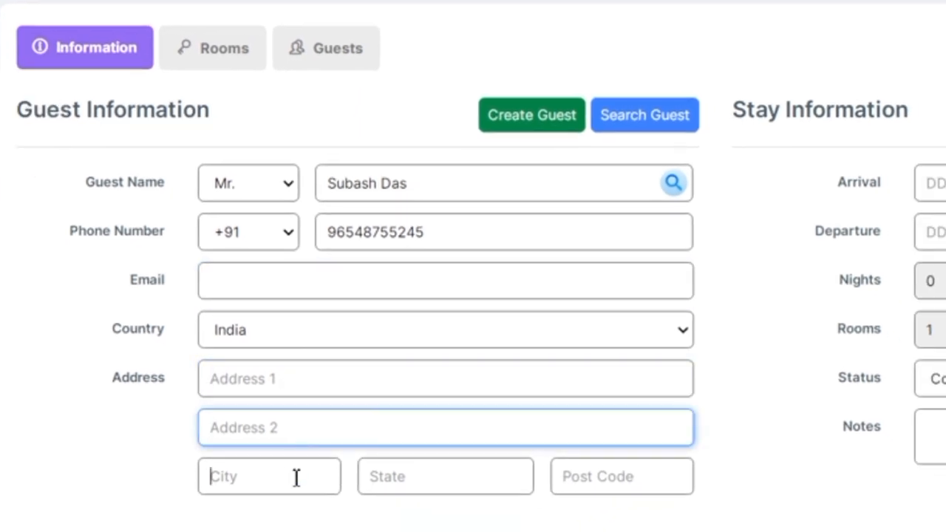
click(411, 488)
click(411, 526)
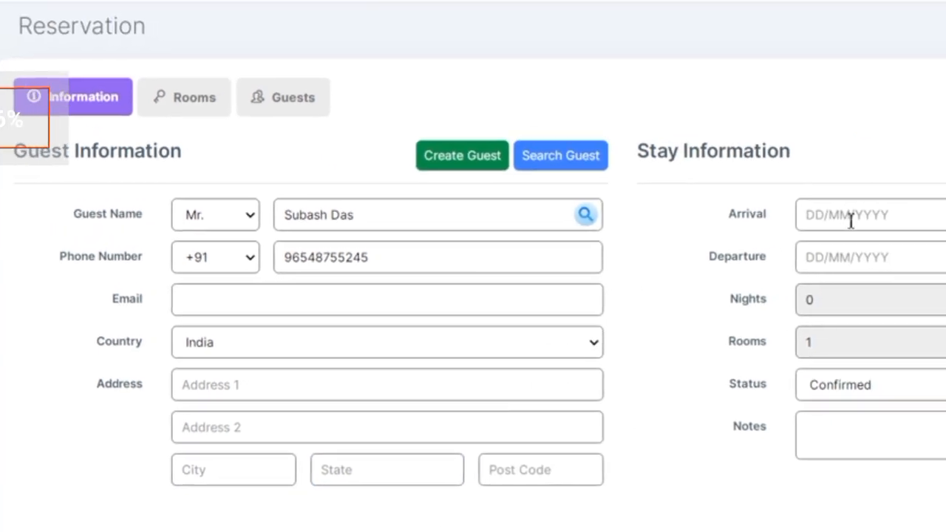
Step: Set the stay's arrival date to 24/02/2026 and its departure date to 25/02/2026
click(792, 215)
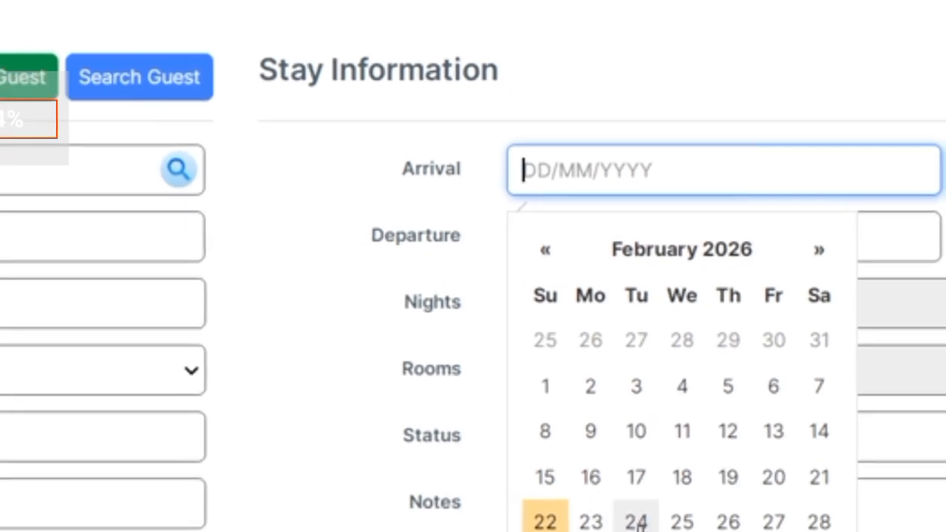
click(637, 522)
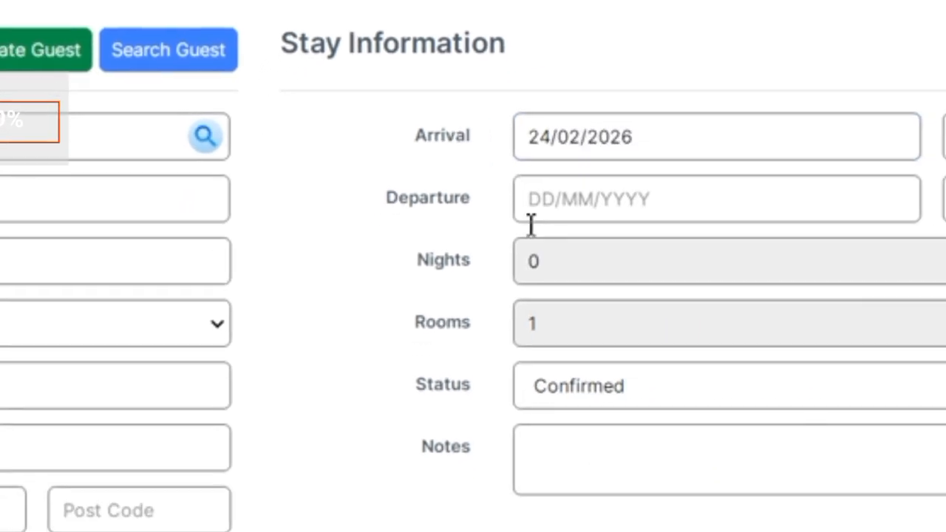
click(533, 237)
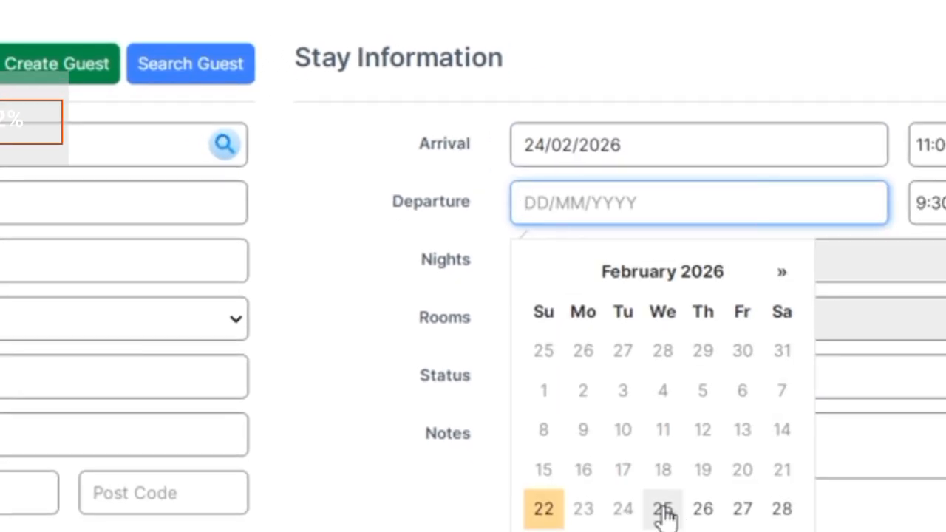
click(661, 510)
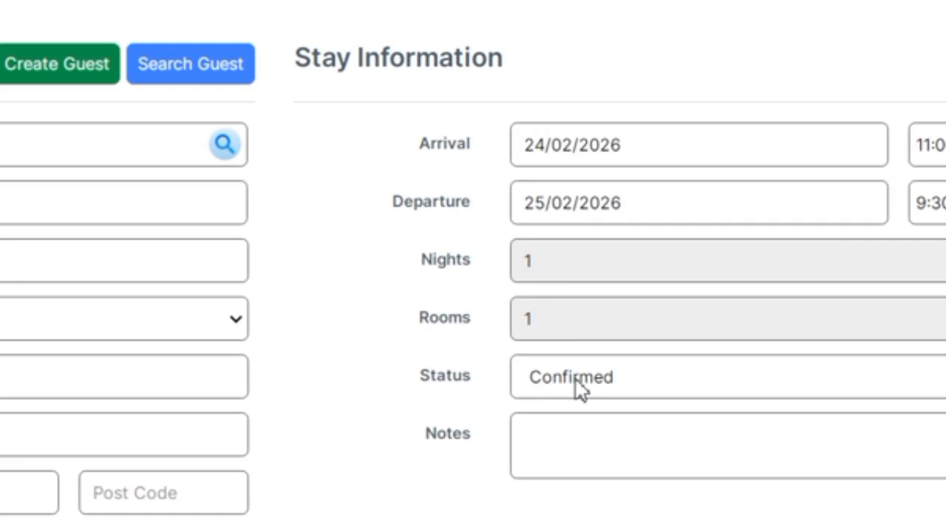
Step: Examine the billing information section, particularly the Organisation and GST fields
scroll(584, 388, down, 4)
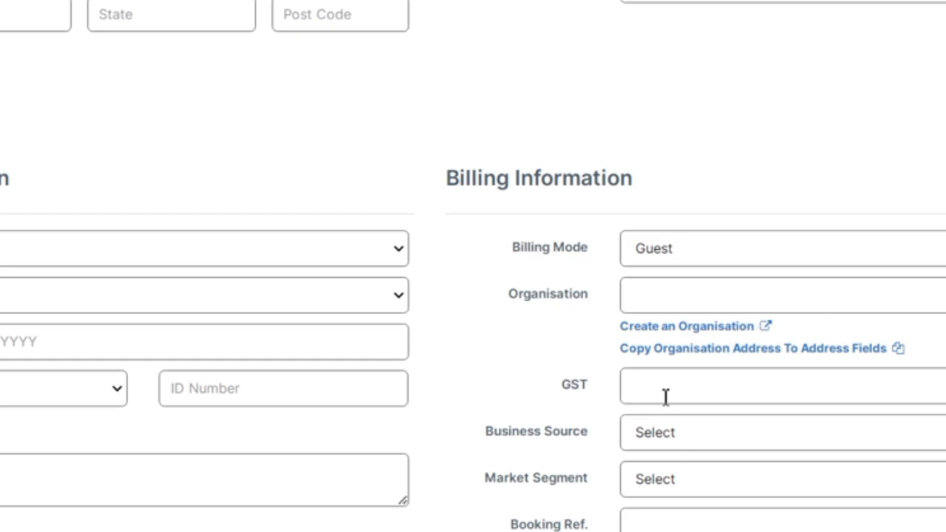
click(698, 400)
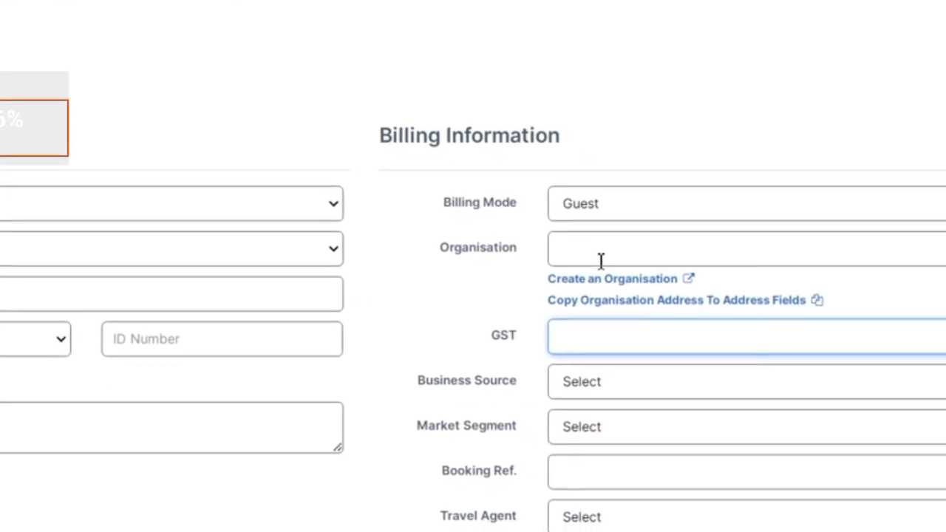
click(671, 260)
click(699, 344)
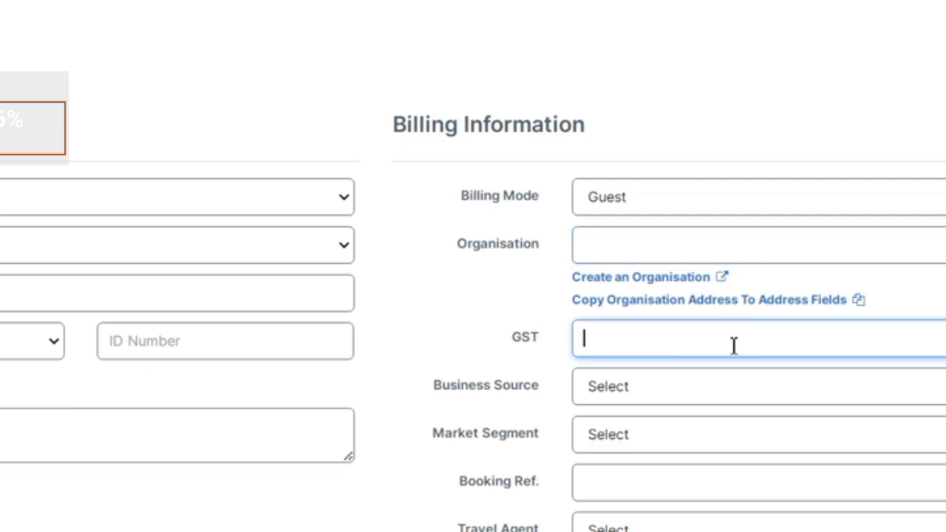
scroll(750, 365, down, 3)
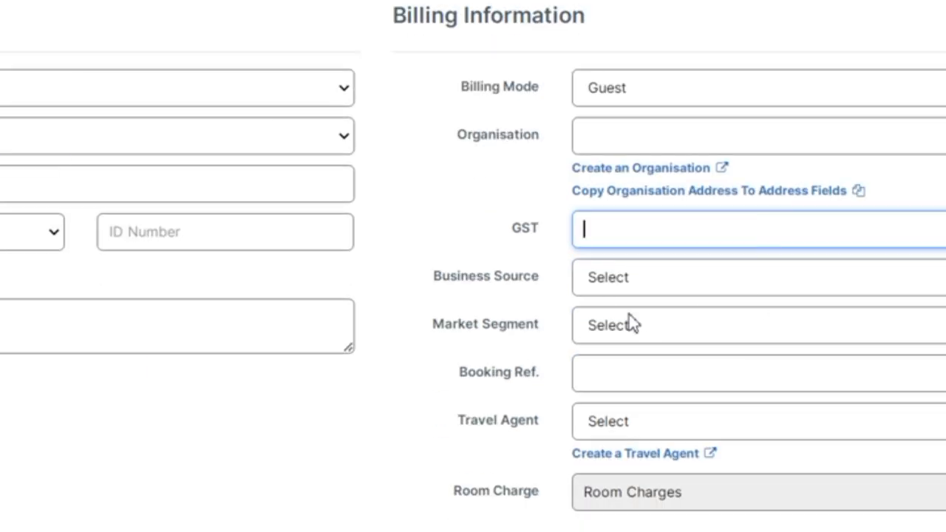
click(613, 131)
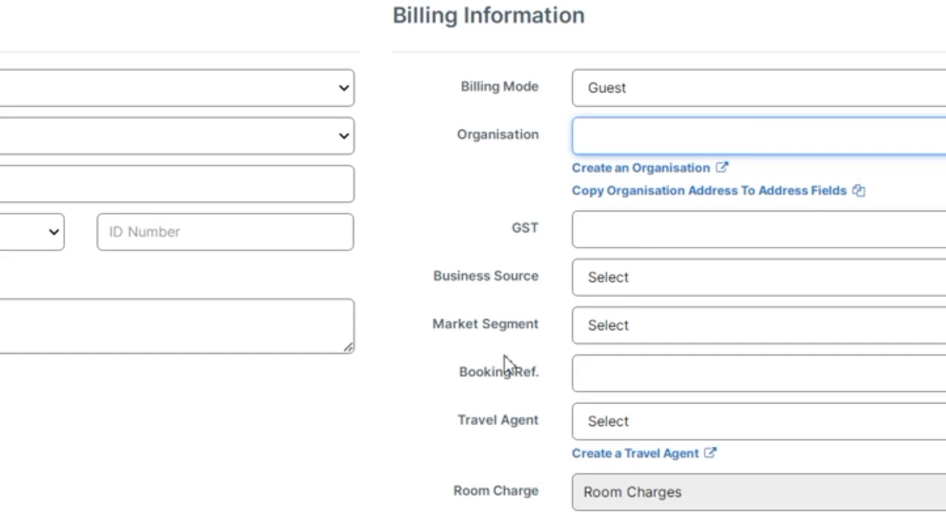
Step: In the reservation's room details, choose the DELUXE ROOM type and assign room number 105
scroll(355, 349, up, 10)
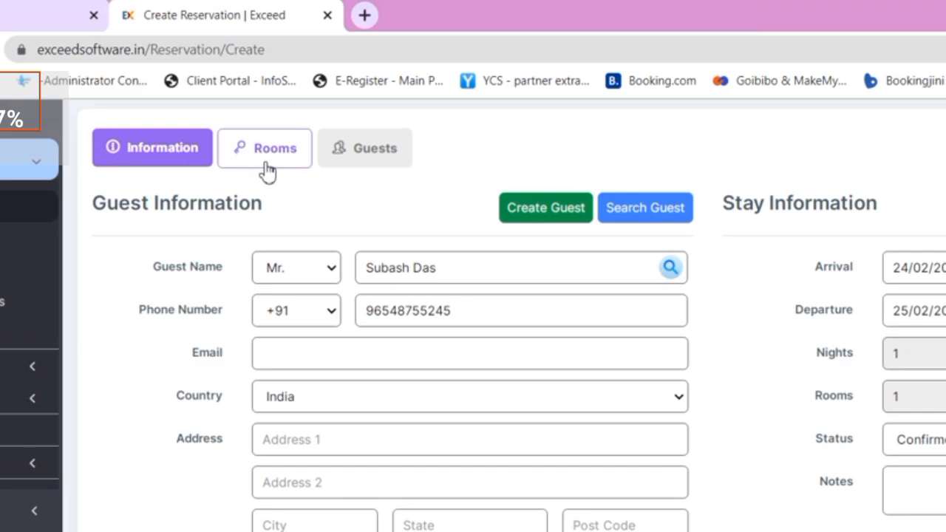
click(267, 169)
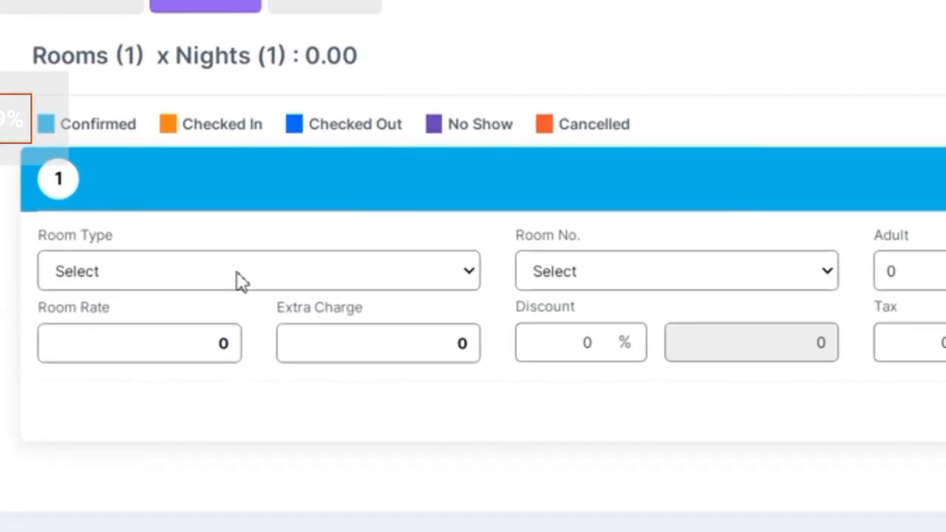
click(293, 427)
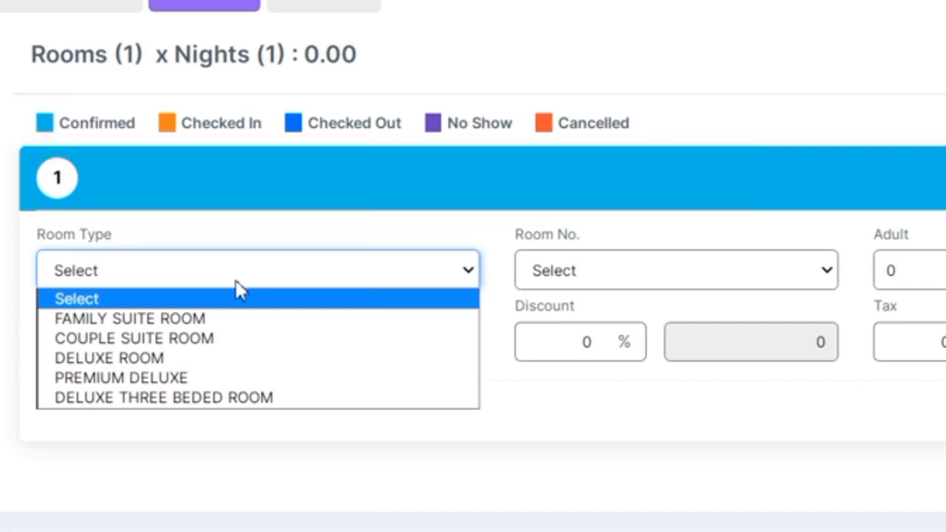
click(158, 359)
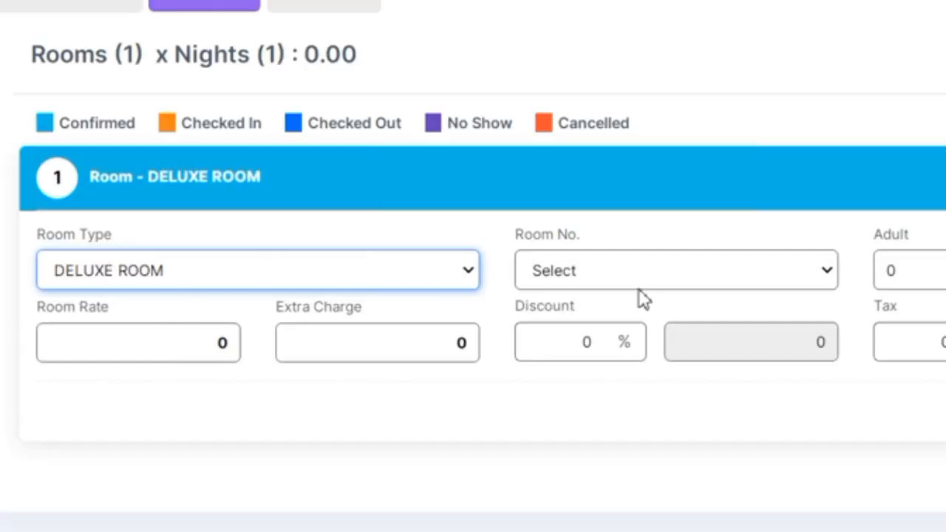
click(642, 282)
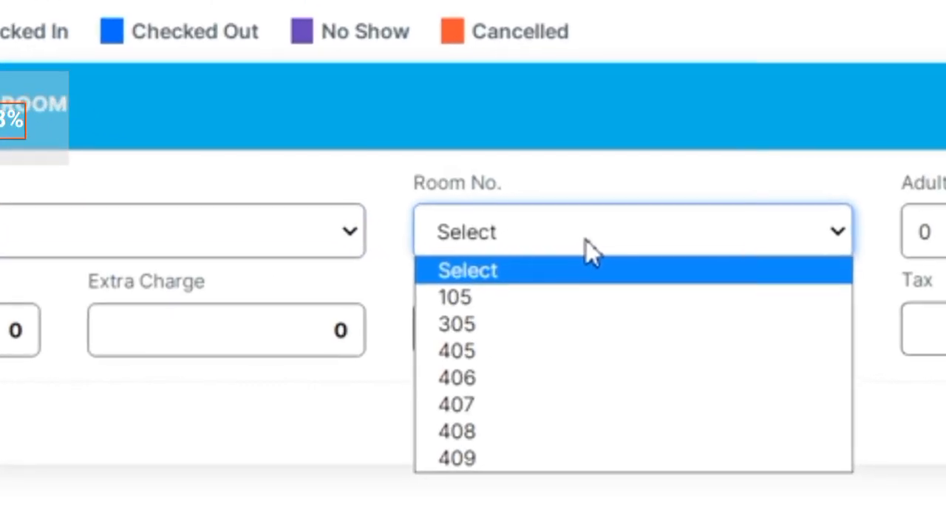
click(473, 299)
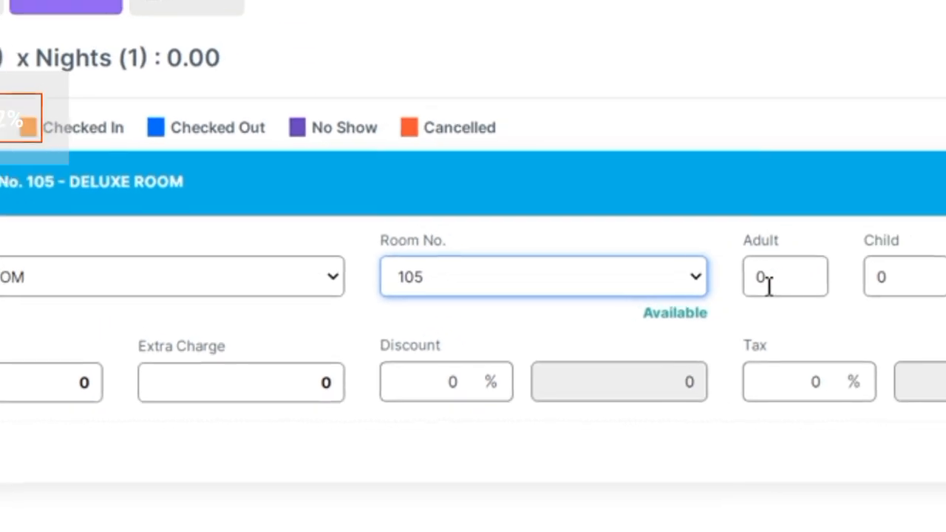
Step: Set the room's occupancy to 2 adults and 1 child, and choose the EP PLAN room plan
click(915, 226)
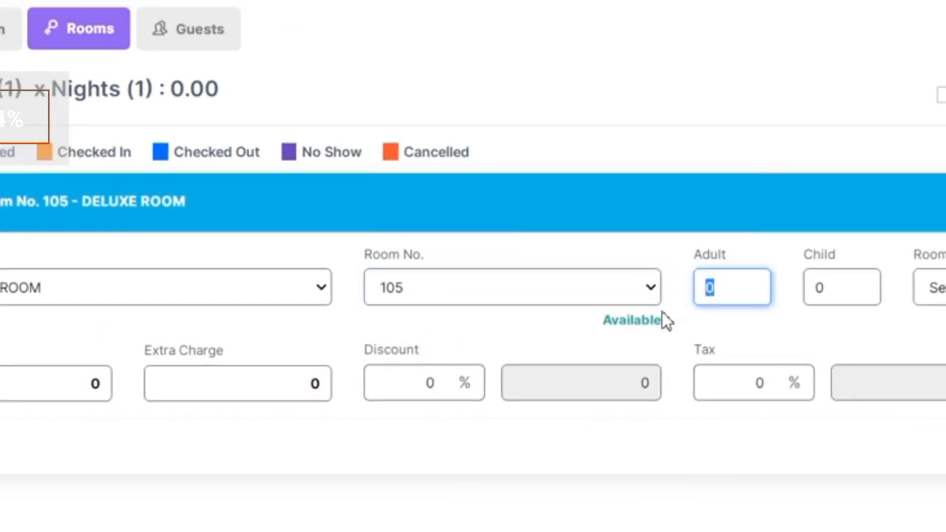
text(2)
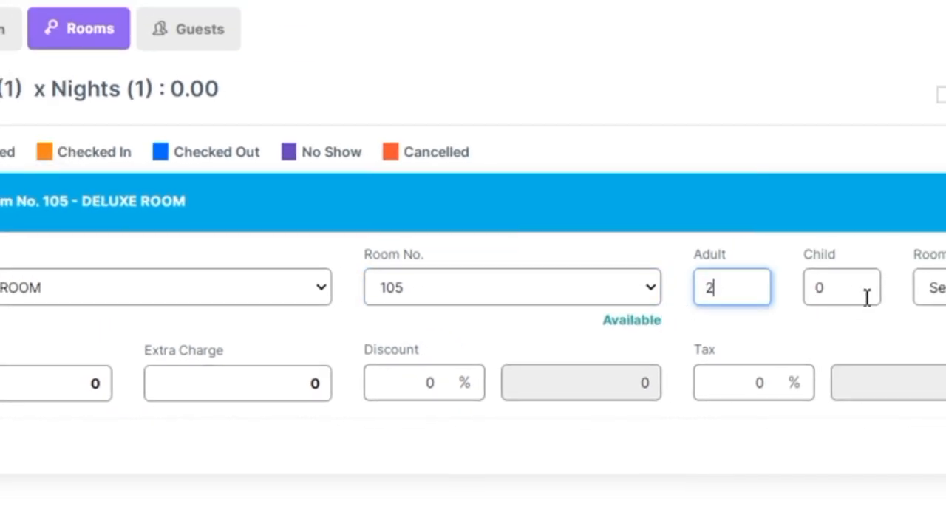
click(827, 293)
drag(828, 295, 818, 302)
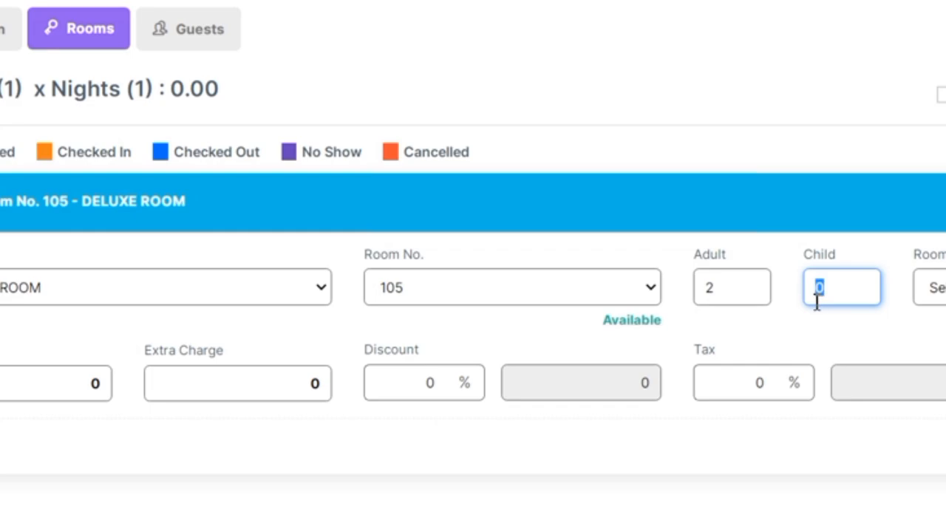
click(935, 289)
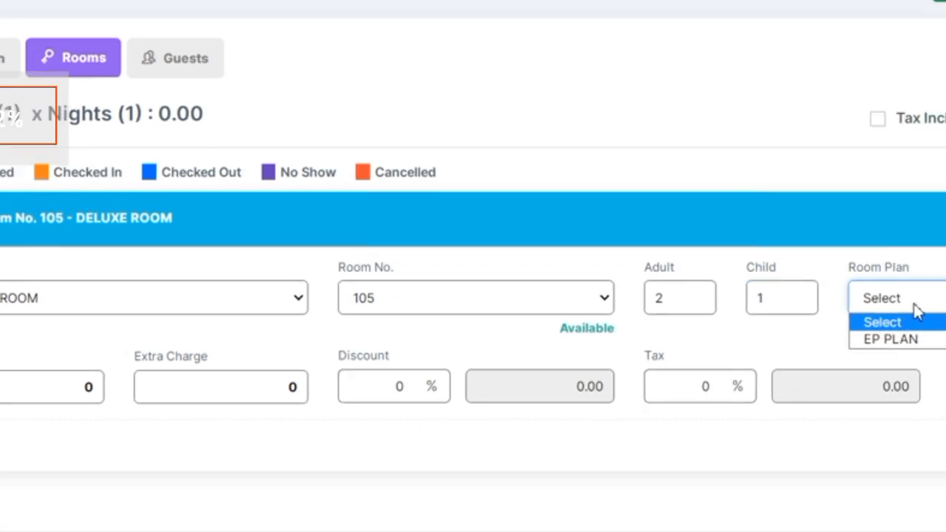
click(934, 333)
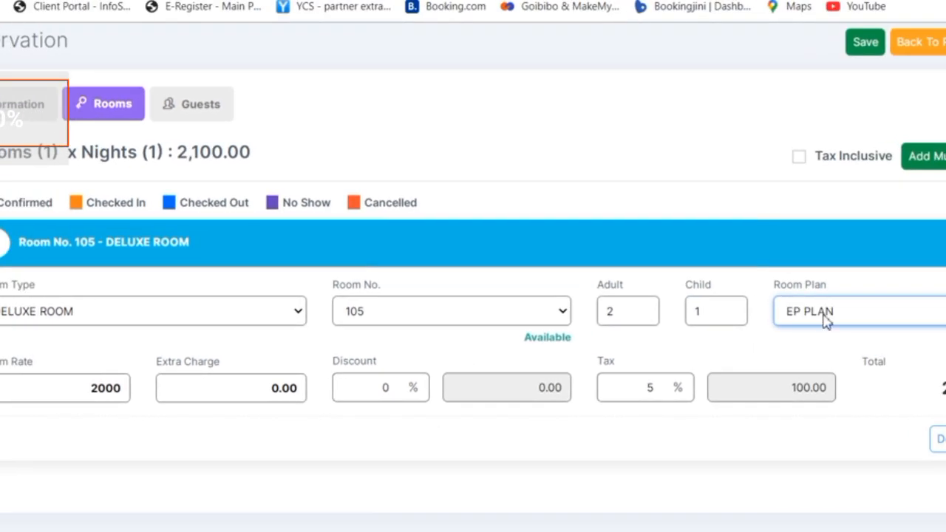
click(828, 314)
click(827, 347)
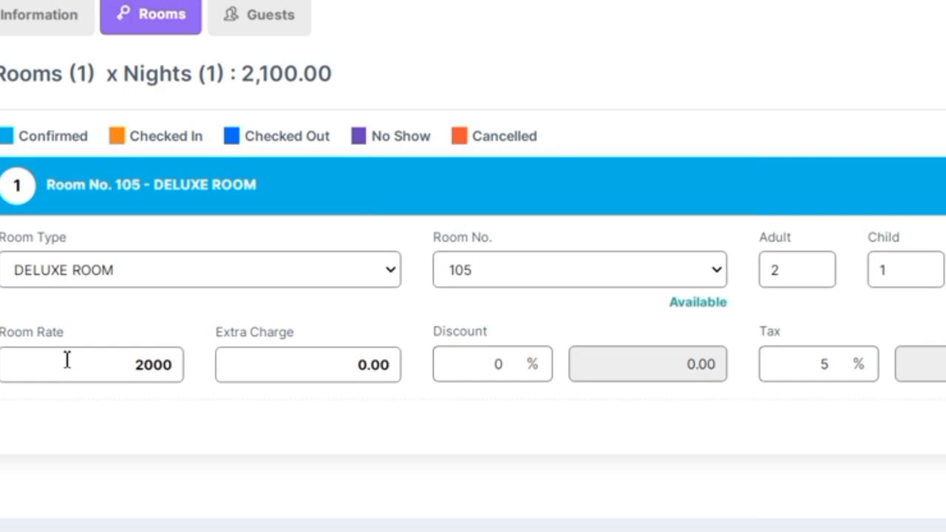
Step: Set the rate for room 105 to 1500 and make the reservation's pricing tax inclusive
click(67, 360)
text(1)
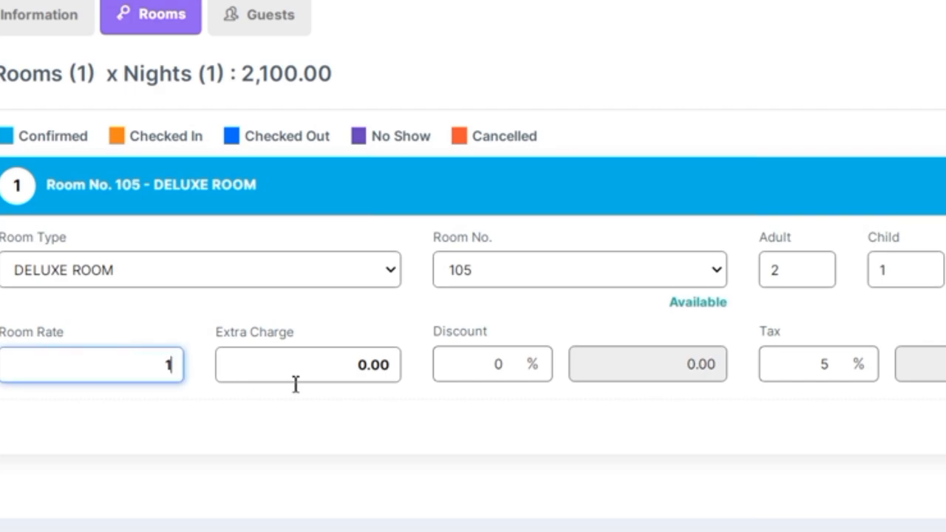
text(500)
click(278, 469)
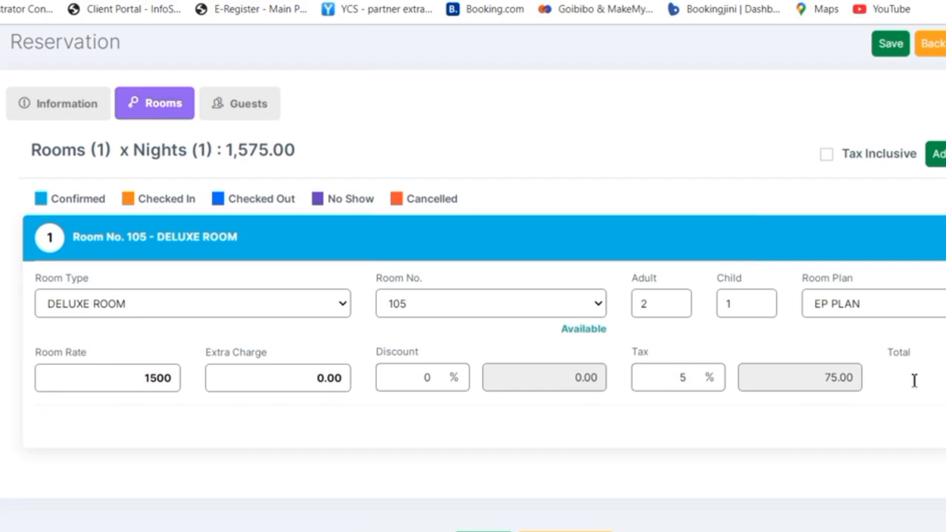
click(827, 155)
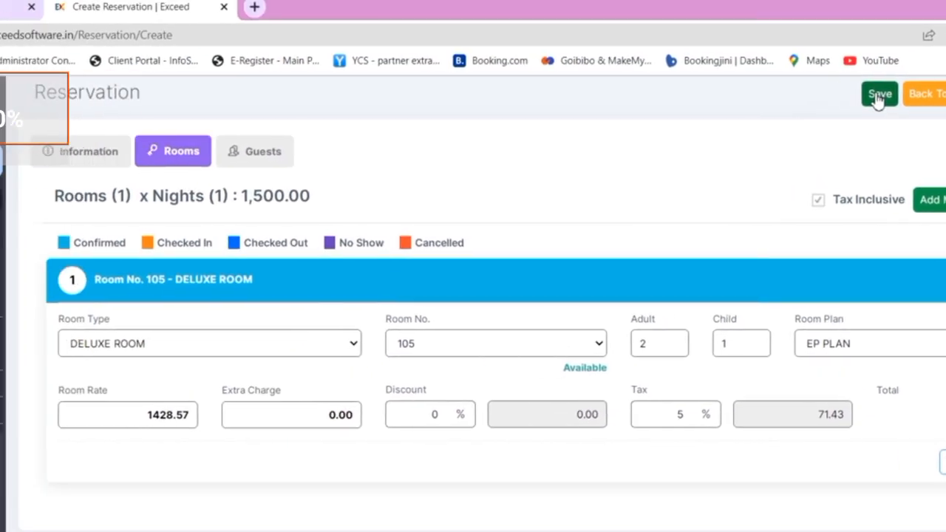
Step: Save the new reservation and reopen it from the reservation list
click(880, 95)
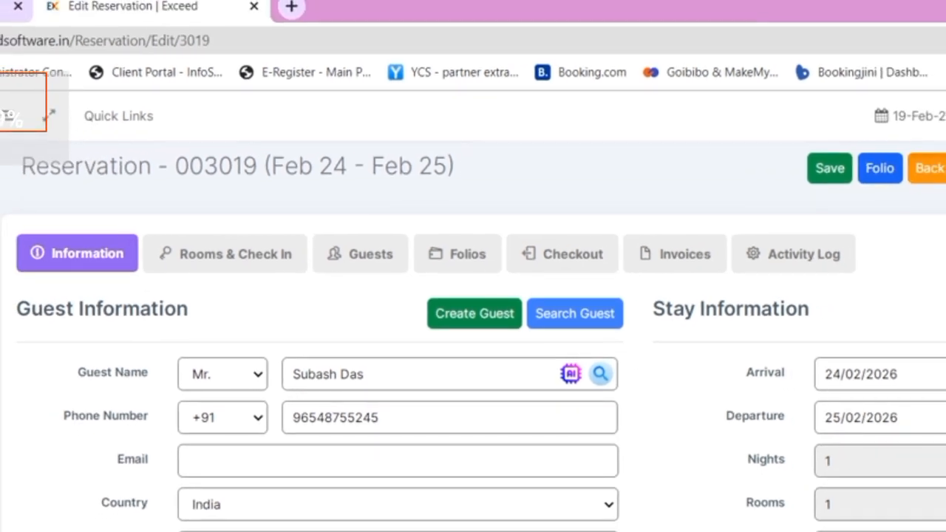
click(930, 168)
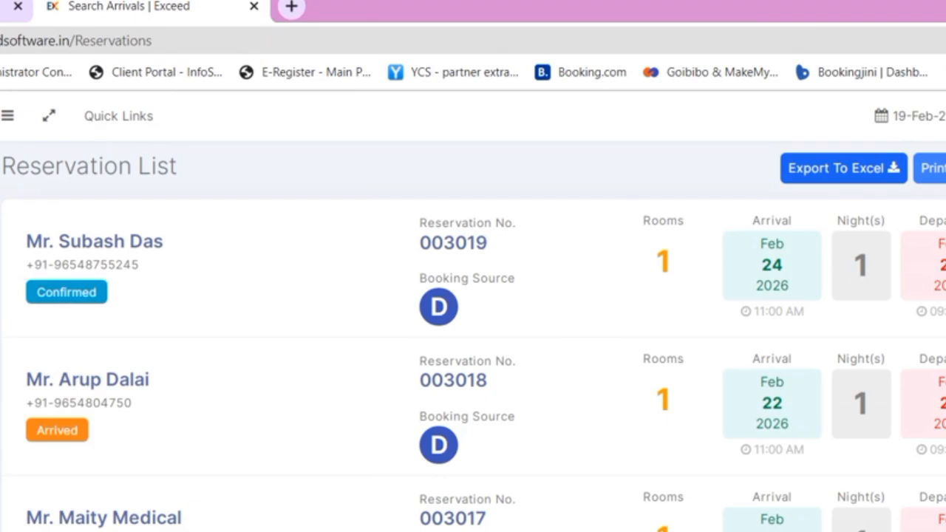
click(589, 274)
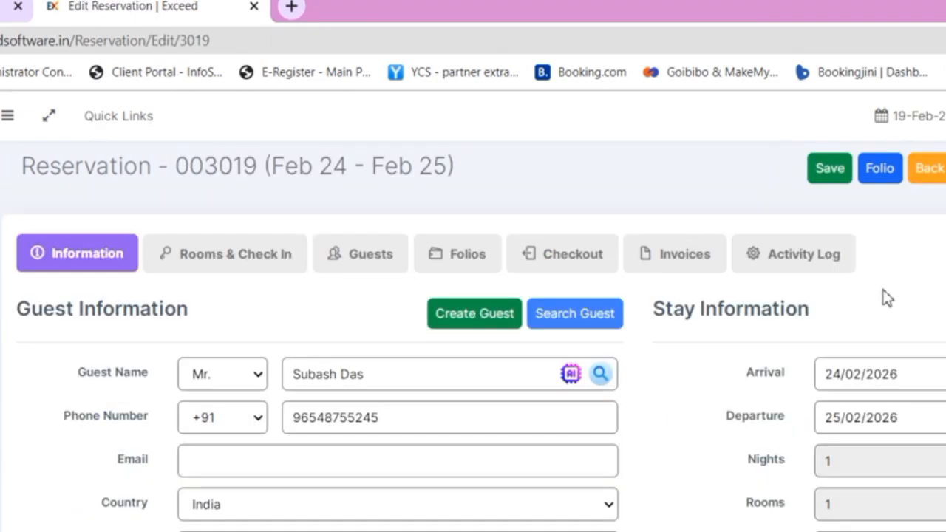
Step: Add 1 more room to the reservation's room details
click(236, 253)
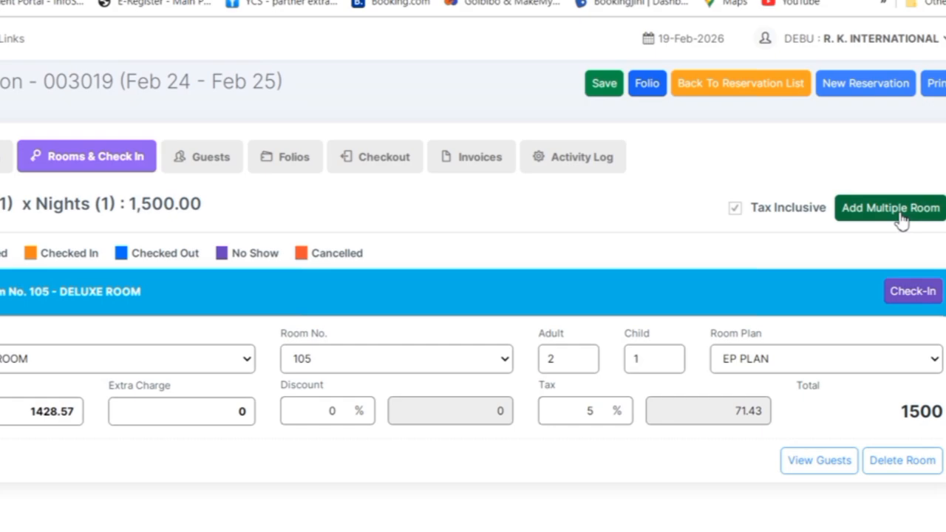
click(894, 211)
click(443, 119)
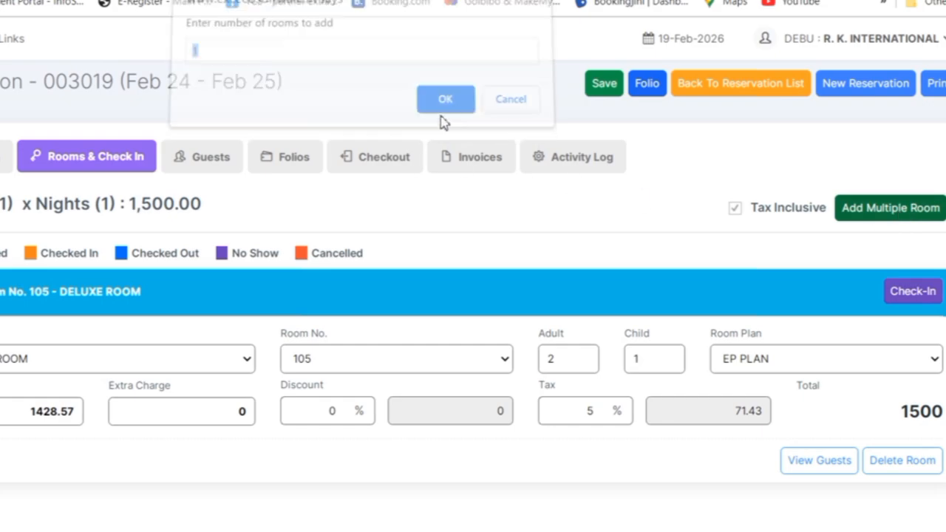
Step: Assign room number 305 to the second Deluxe Room and save the reservation
scroll(421, 353, down, 3)
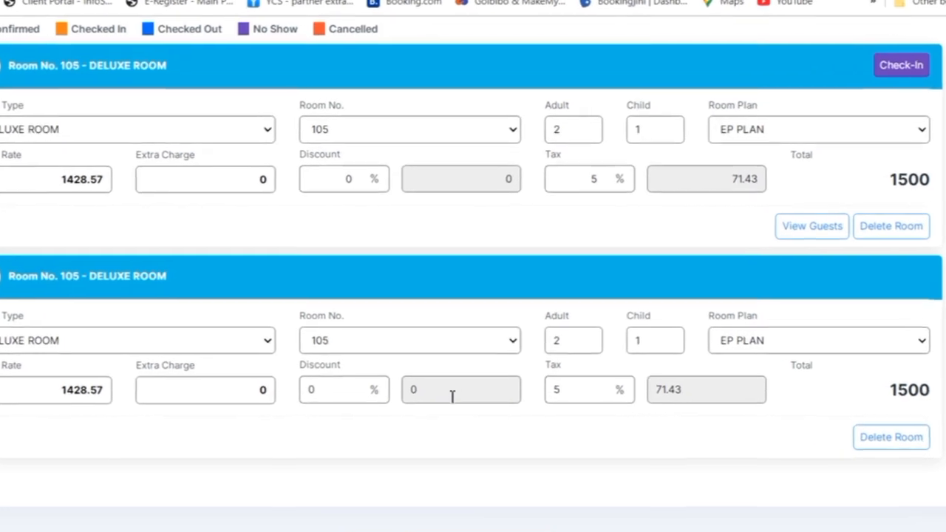
click(397, 338)
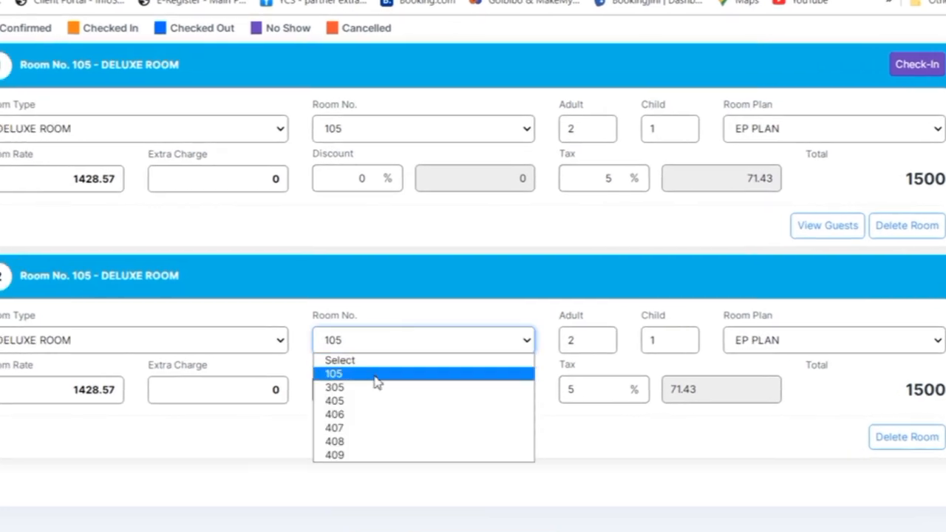
click(376, 378)
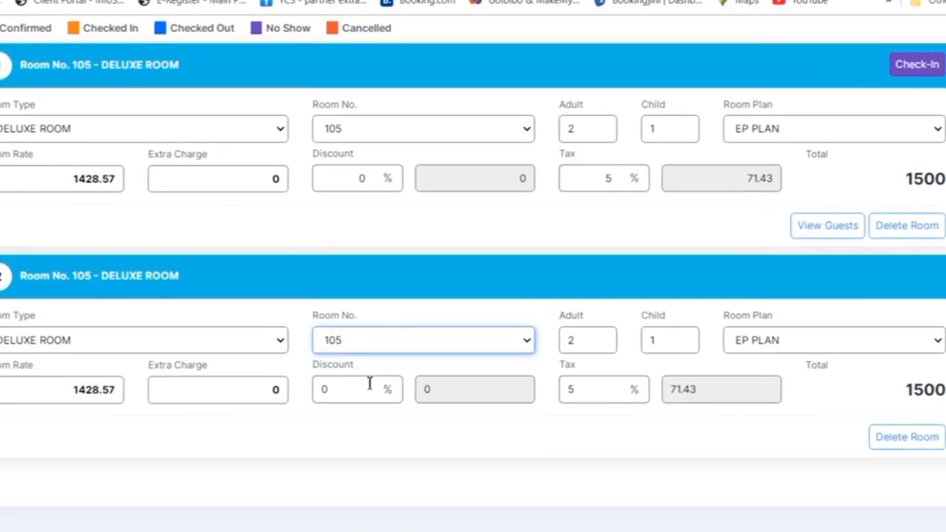
click(370, 349)
click(363, 388)
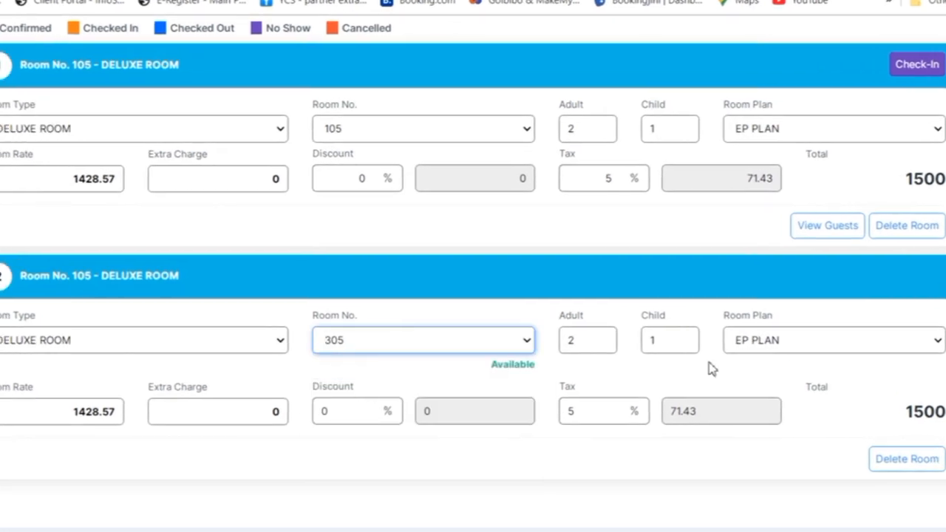
scroll(804, 342, up, 3)
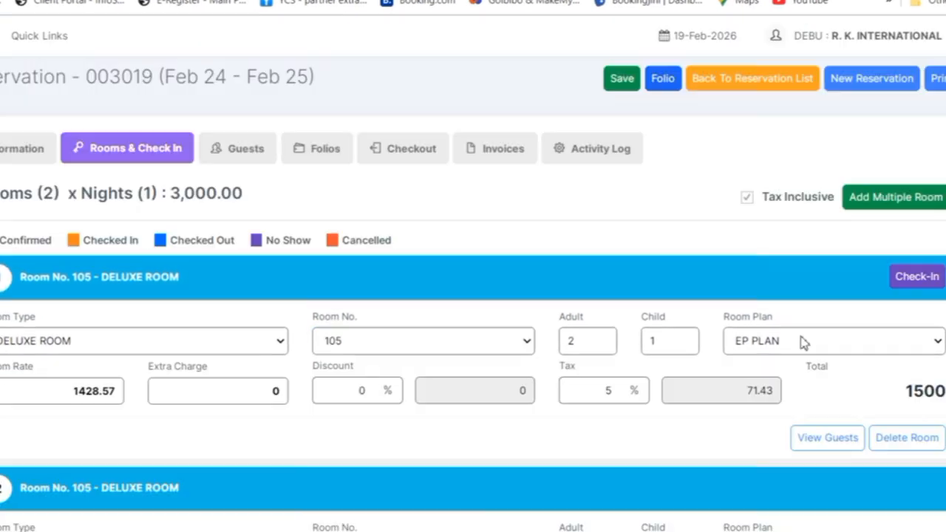
click(619, 83)
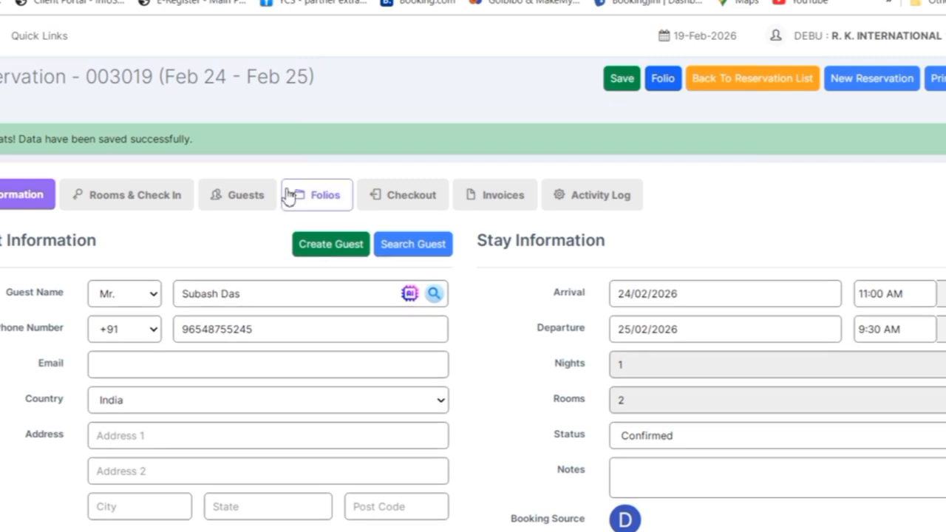
Step: Replace the name of the guest in room 305 with another guest's full name in the reservation's guest list
click(154, 201)
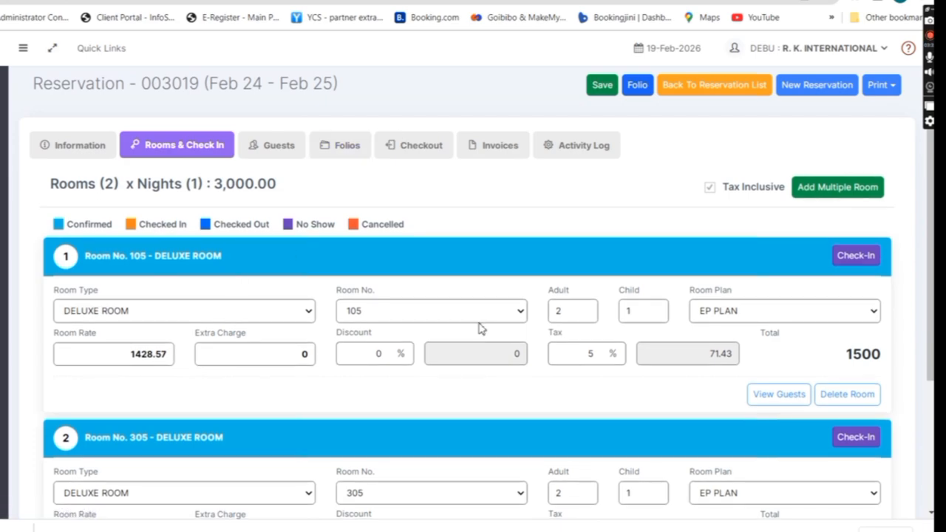
scroll(415, 384, down, 1)
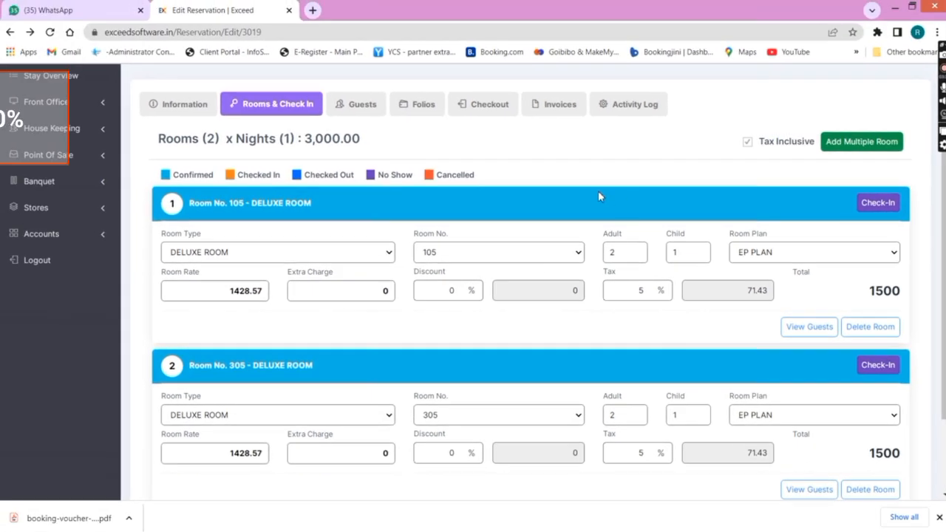
scroll(599, 196, up, 1)
click(368, 170)
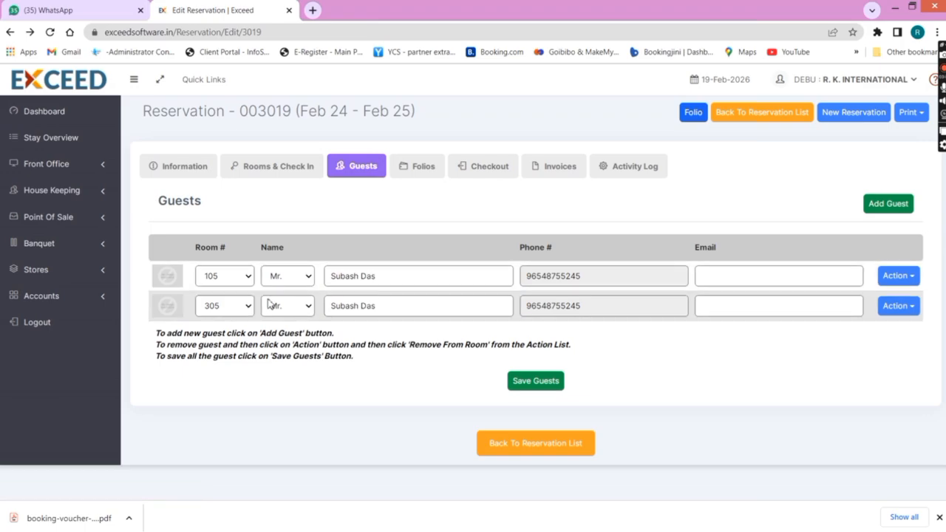
drag(385, 311, 328, 311)
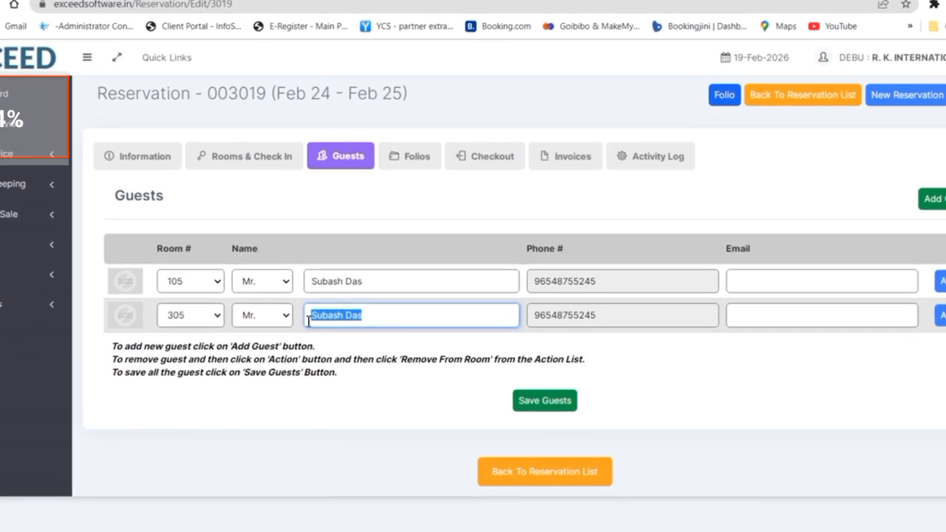
text(sou)
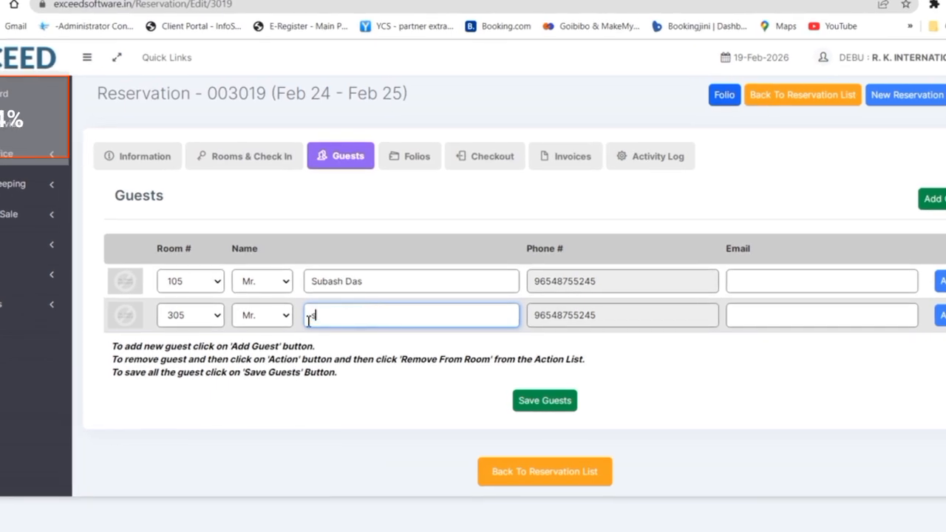
text(das)
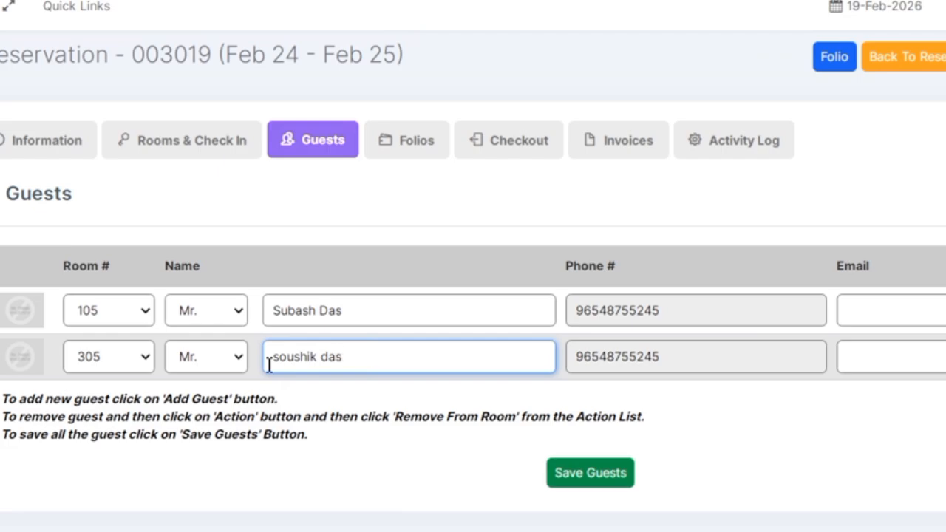
Step: Highlight the phone number of room 305's guest, leave it as is, and save the guest list
drag(731, 354, 631, 385)
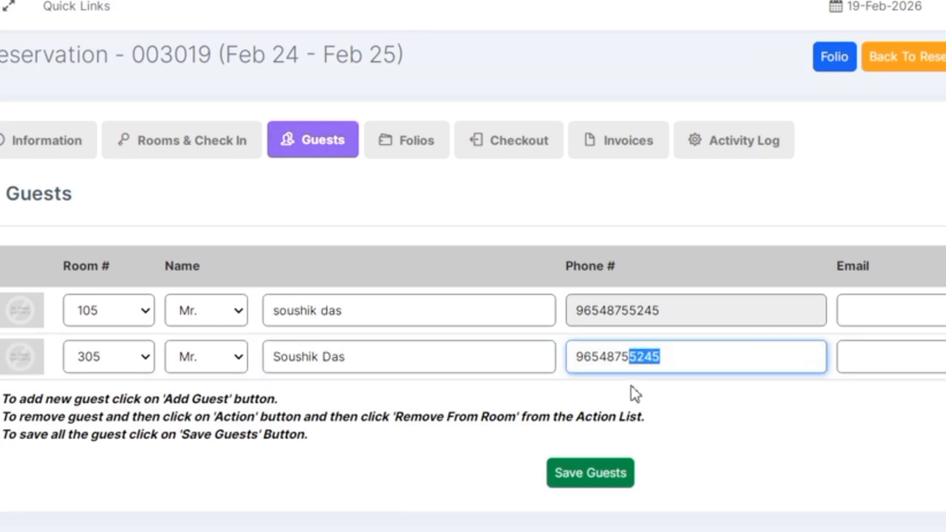
drag(673, 359, 549, 374)
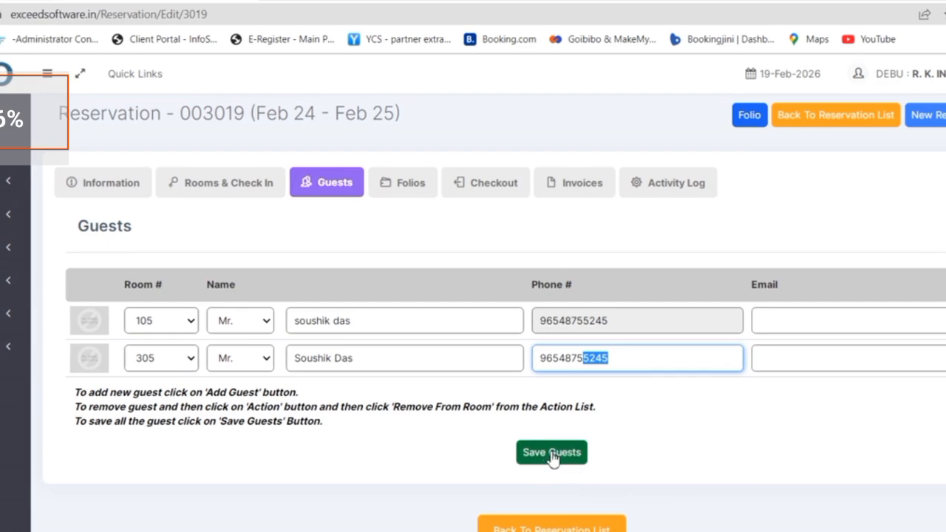
click(551, 455)
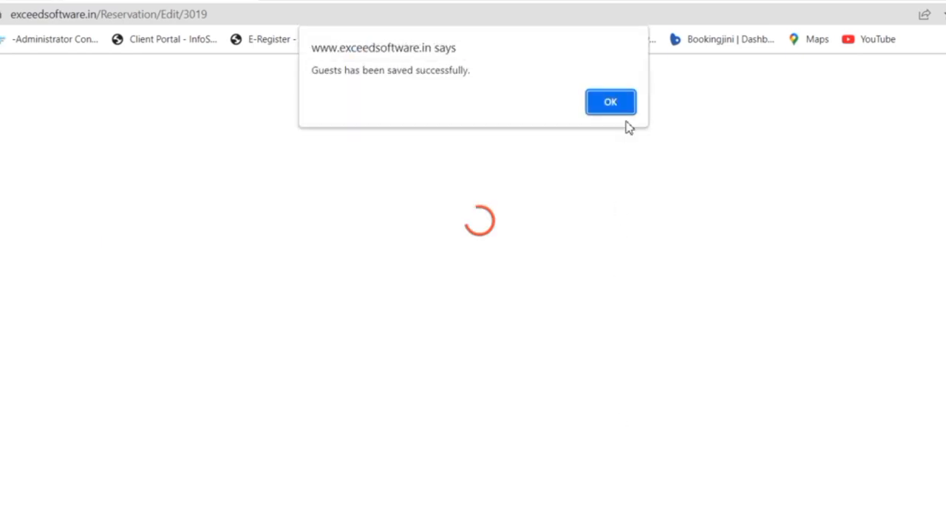
click(625, 108)
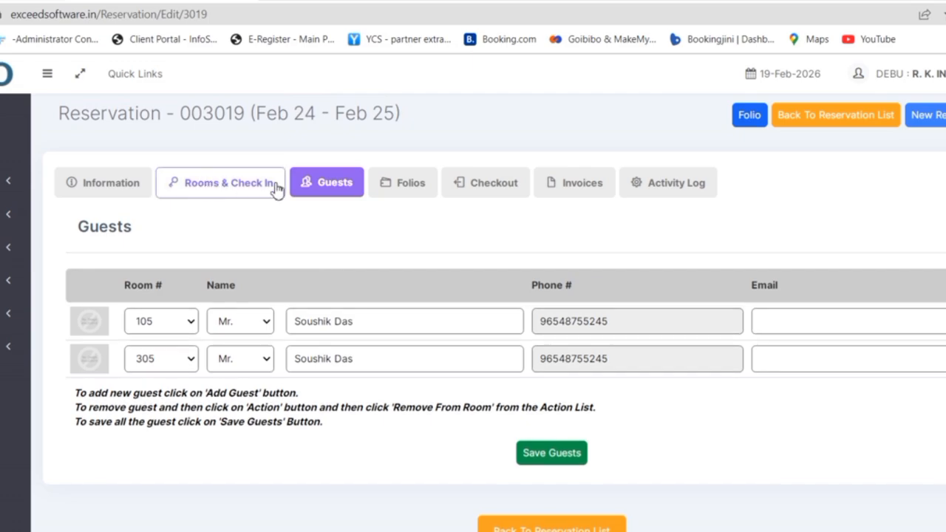
Step: Examine the check-in form for room 105 and close it without checking the guest in
click(206, 183)
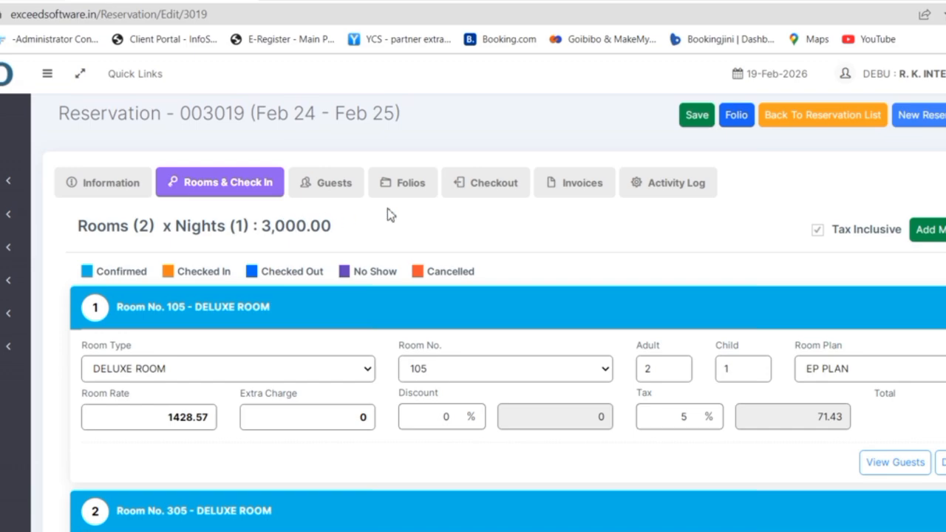
click(812, 285)
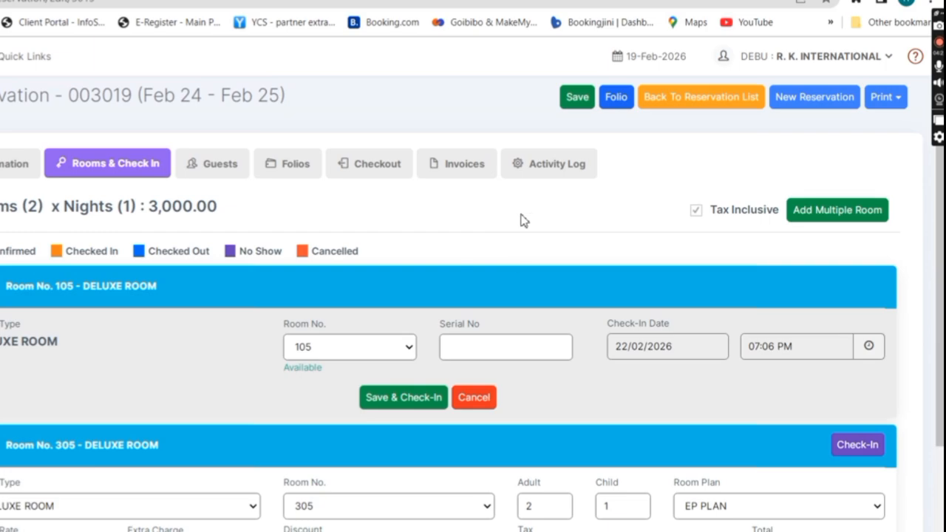
click(479, 402)
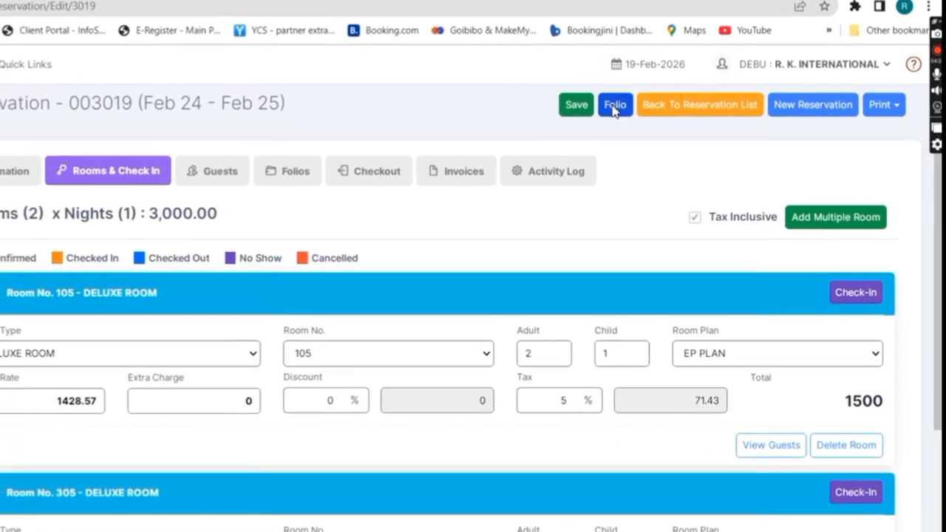
Step: Start a receipt with an amount of 500 in the reservation folio for room 105
click(613, 105)
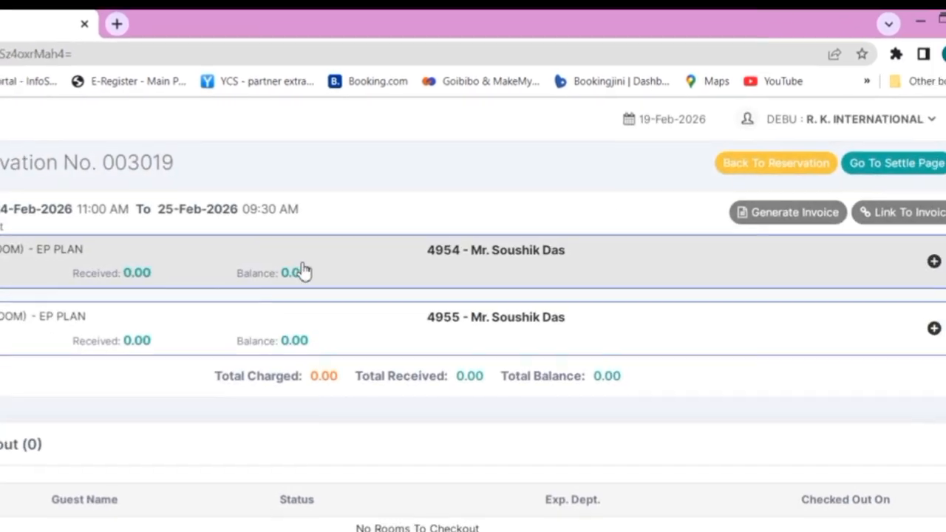
click(299, 279)
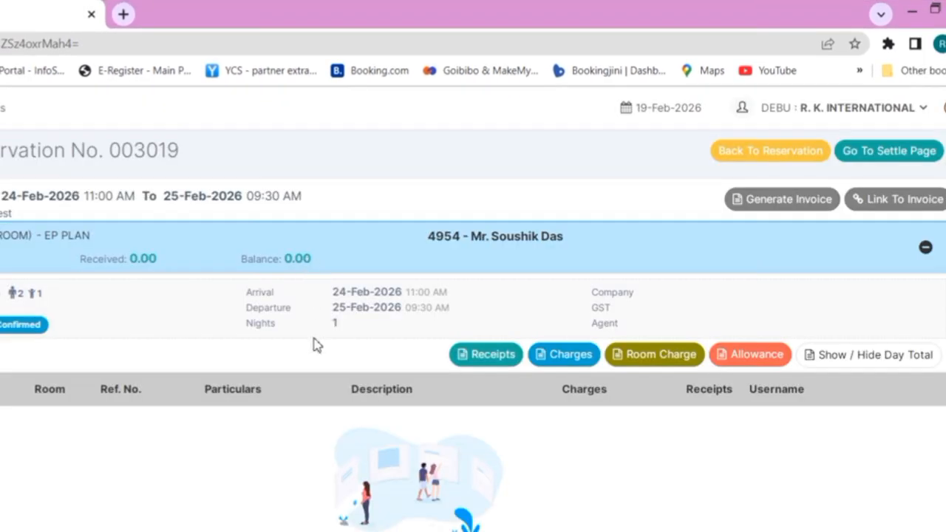
click(488, 361)
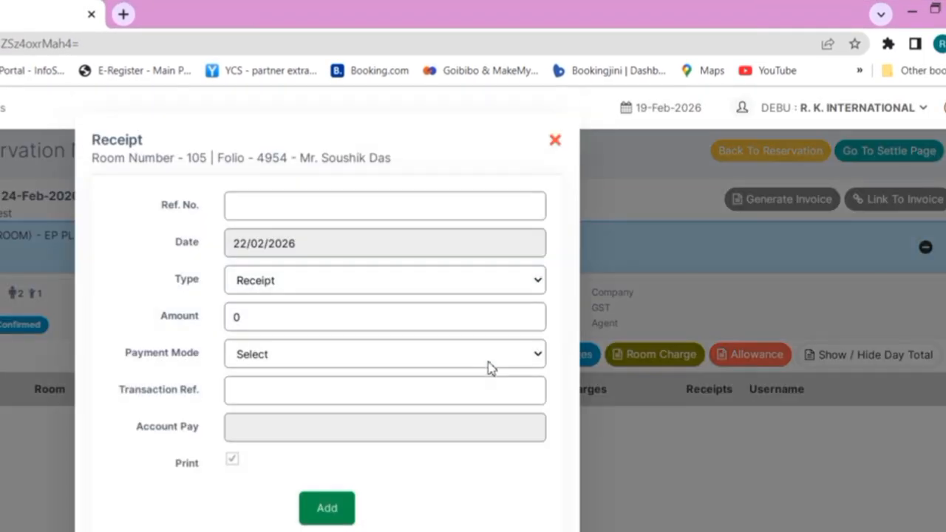
double_click(237, 322)
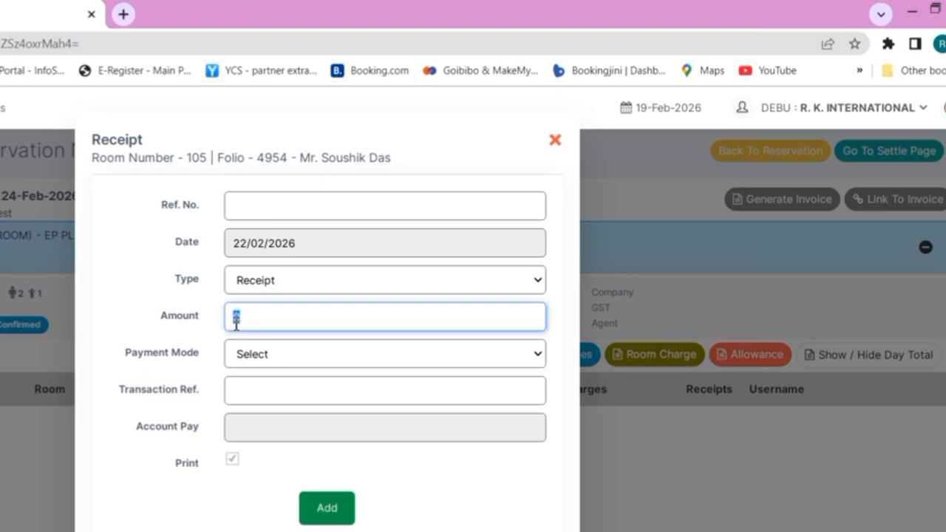
text(500)
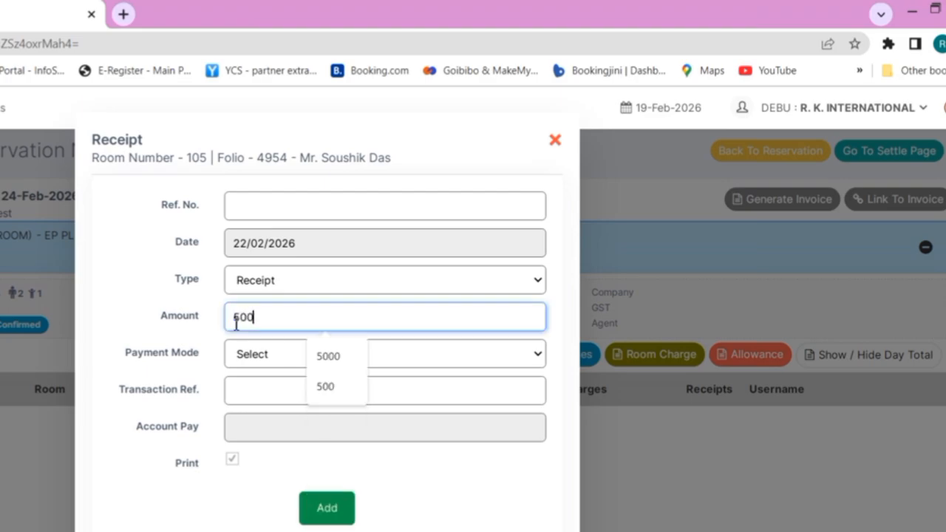
Step: Look through the receipt's payment modes and print option, and discard the receipt without adding it
click(270, 358)
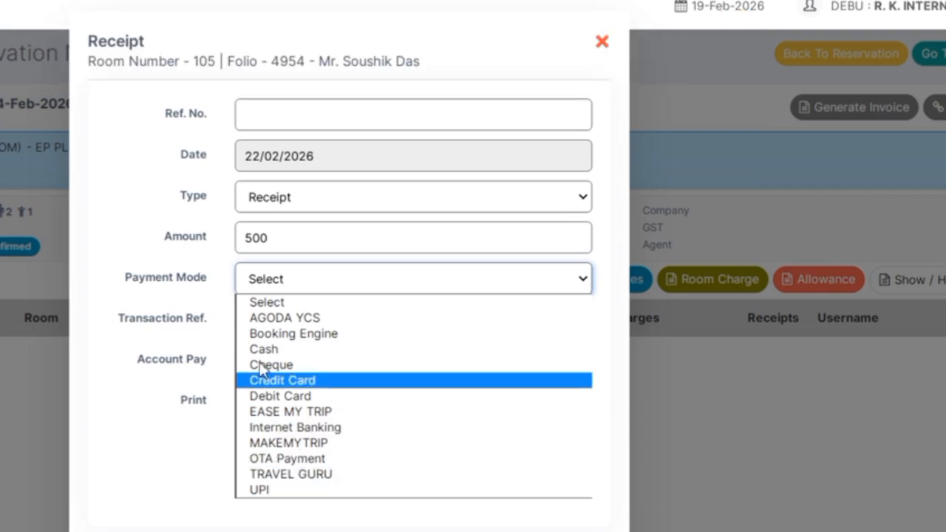
click(196, 261)
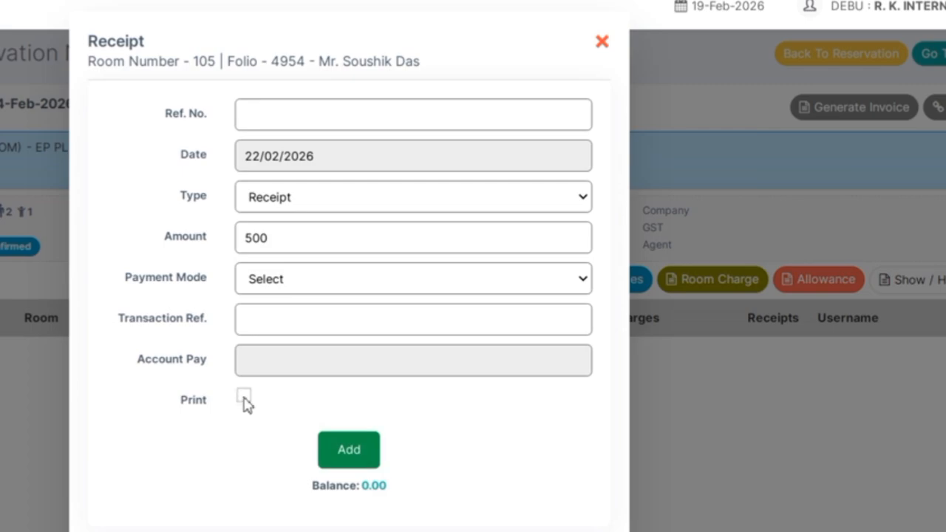
click(244, 397)
click(600, 47)
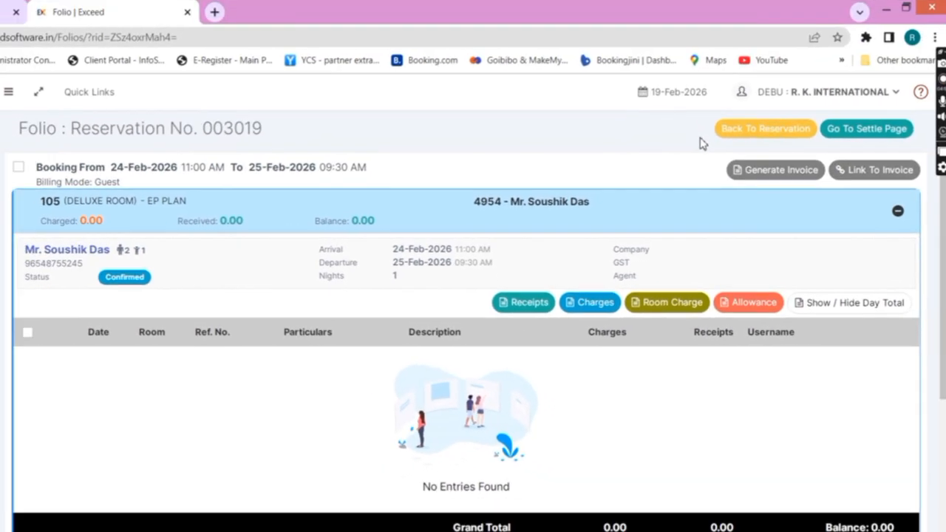
Step: Return from the folio to the reservation and view the booked rooms in the Stay Overview availability chart
click(764, 131)
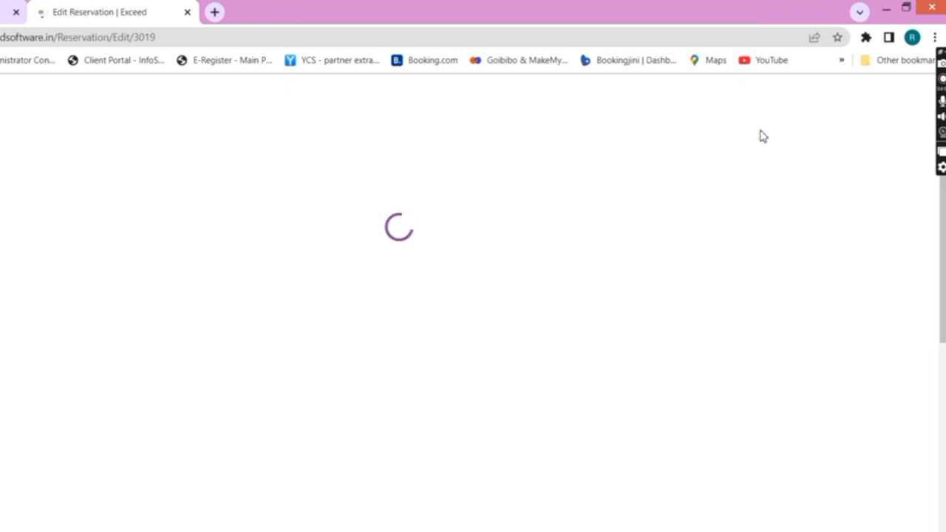
click(891, 131)
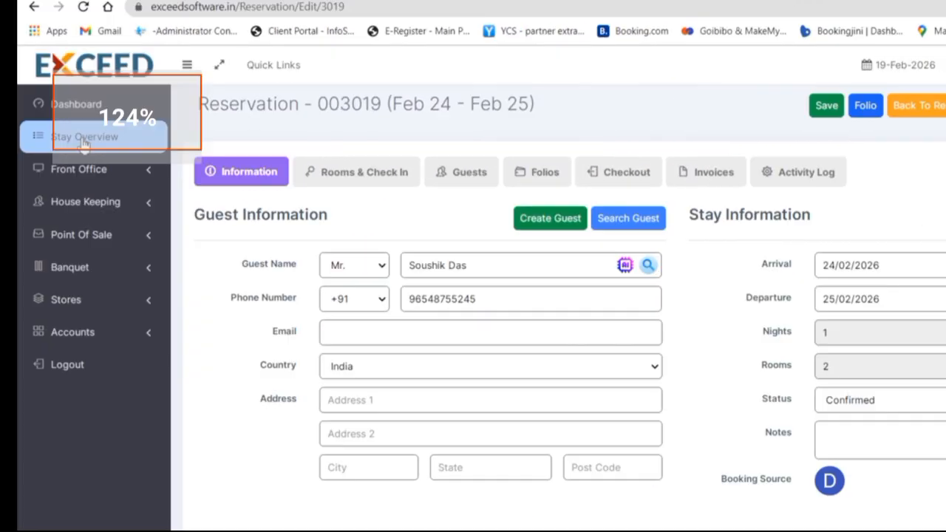
click(84, 137)
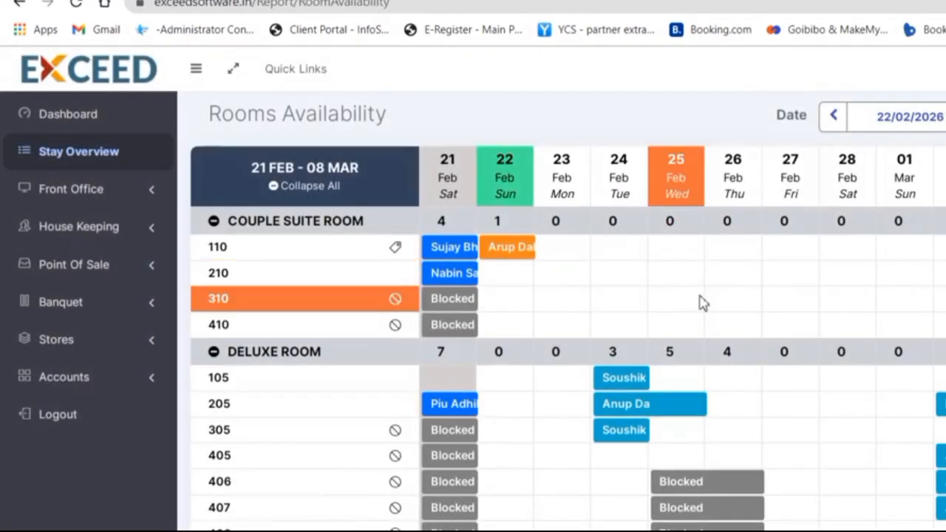
Step: Cancel the reservation booked in Deluxe Room 105 on 24 Feb from the availability chart, acknowledge the cancellation and review the chart
mouse_move(641, 379)
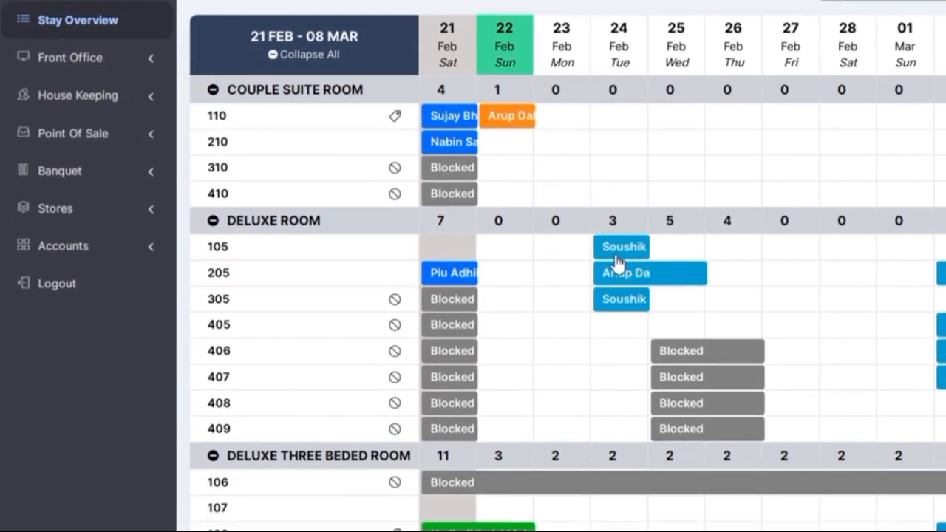
mouse_move(632, 252)
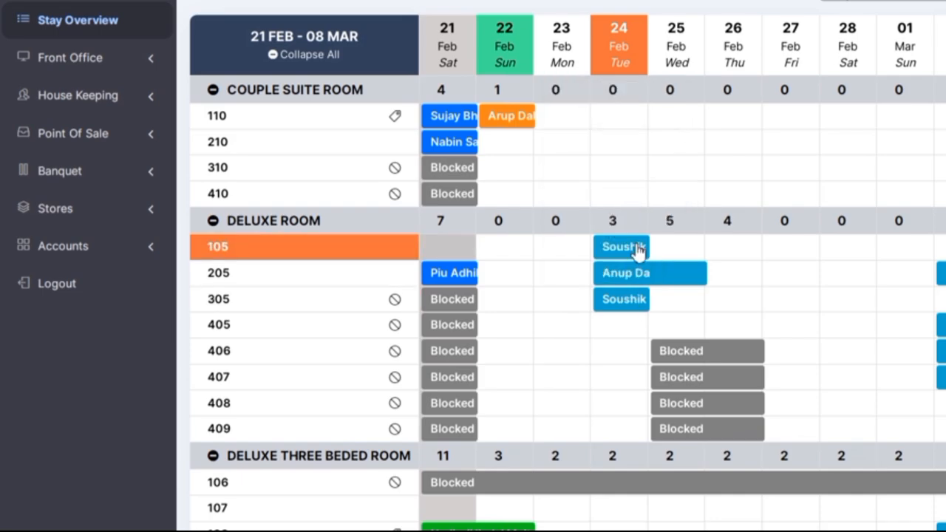
click(637, 252)
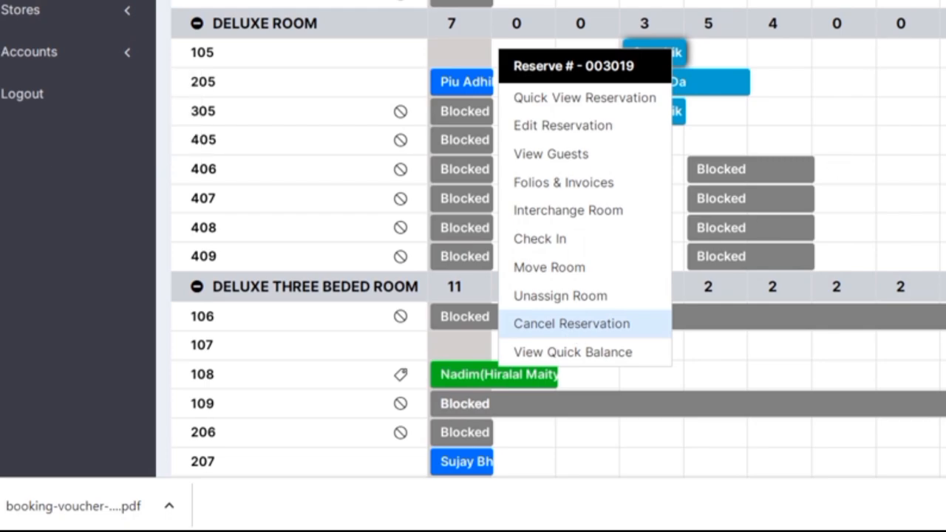
click(571, 323)
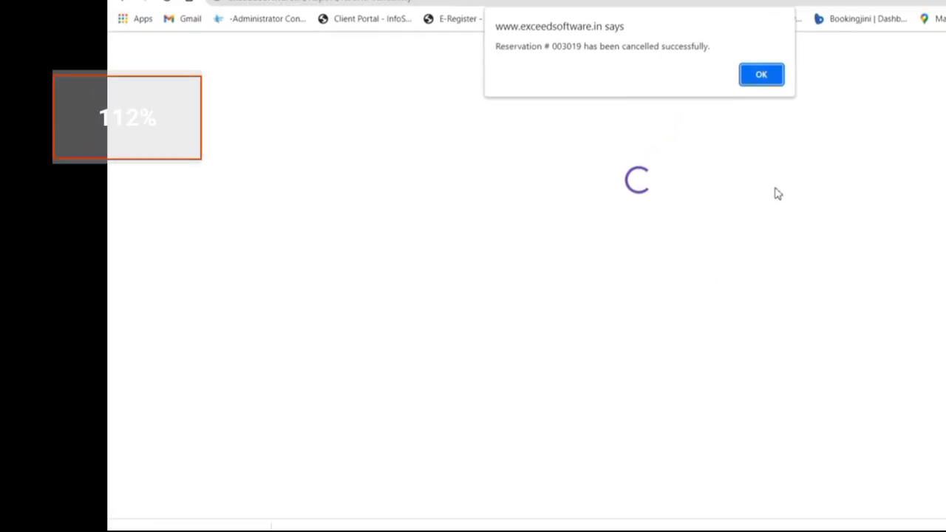
click(761, 74)
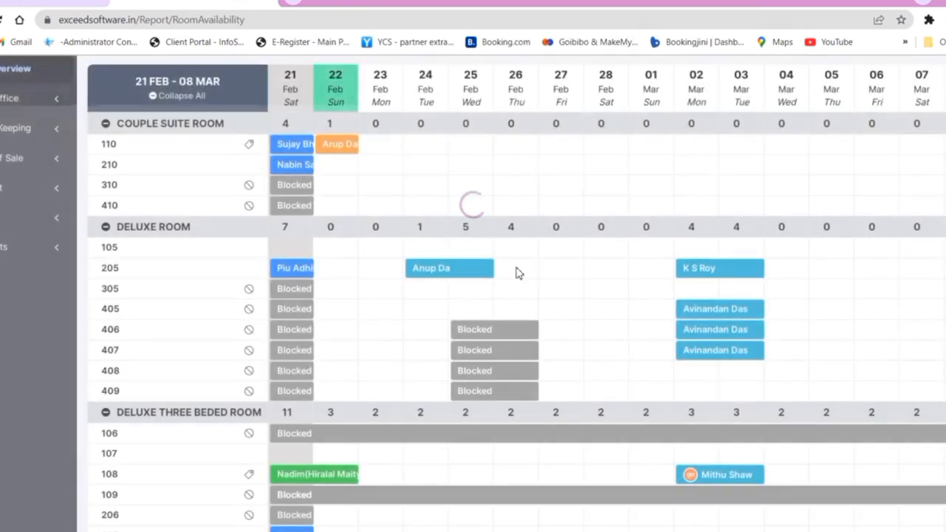
mouse_move(436, 267)
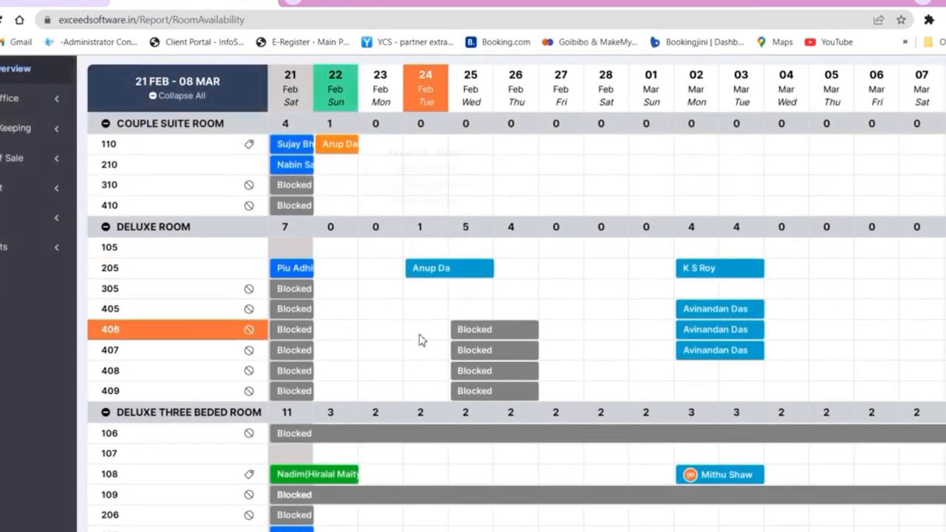
scroll(418, 338, up, 1)
scroll(444, 310, down, 3)
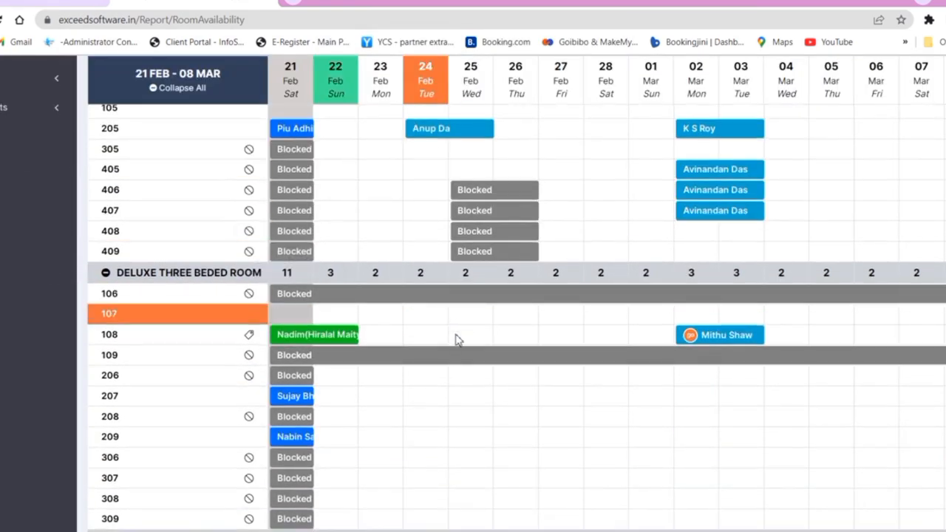
scroll(453, 334, up, 3)
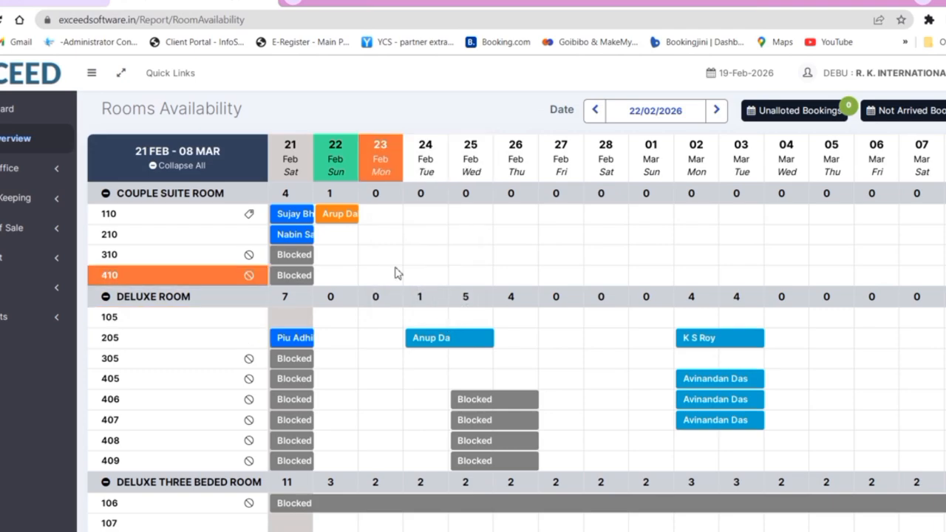